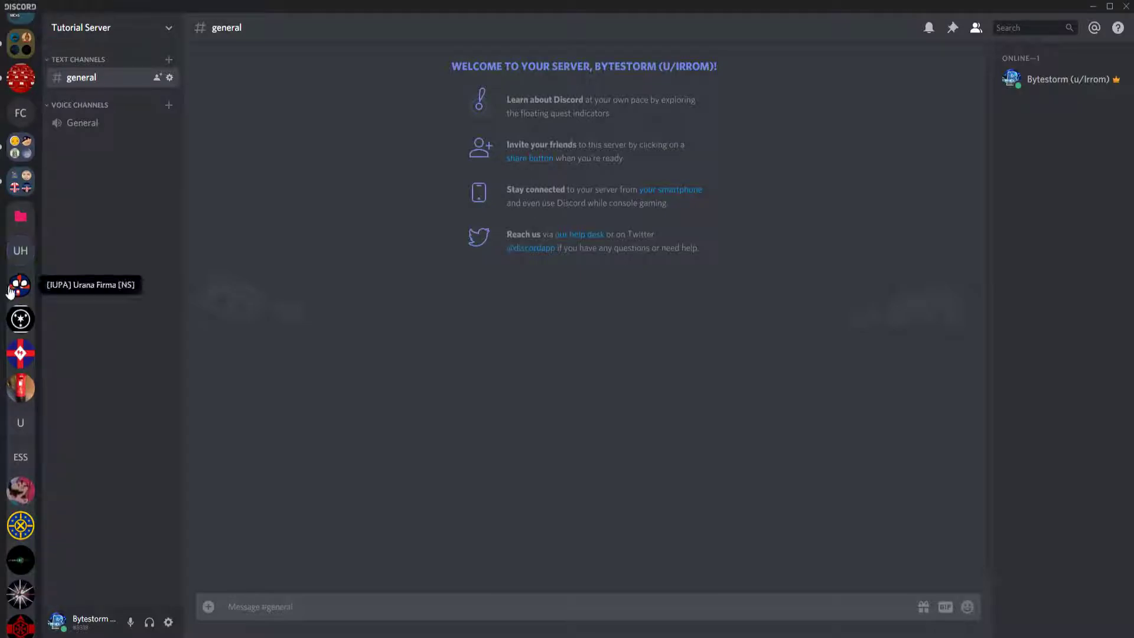
Look through the server list and the channels of the [IUPA] Urana Firma [NS] server
scroll(1063, 402, "down", 5)
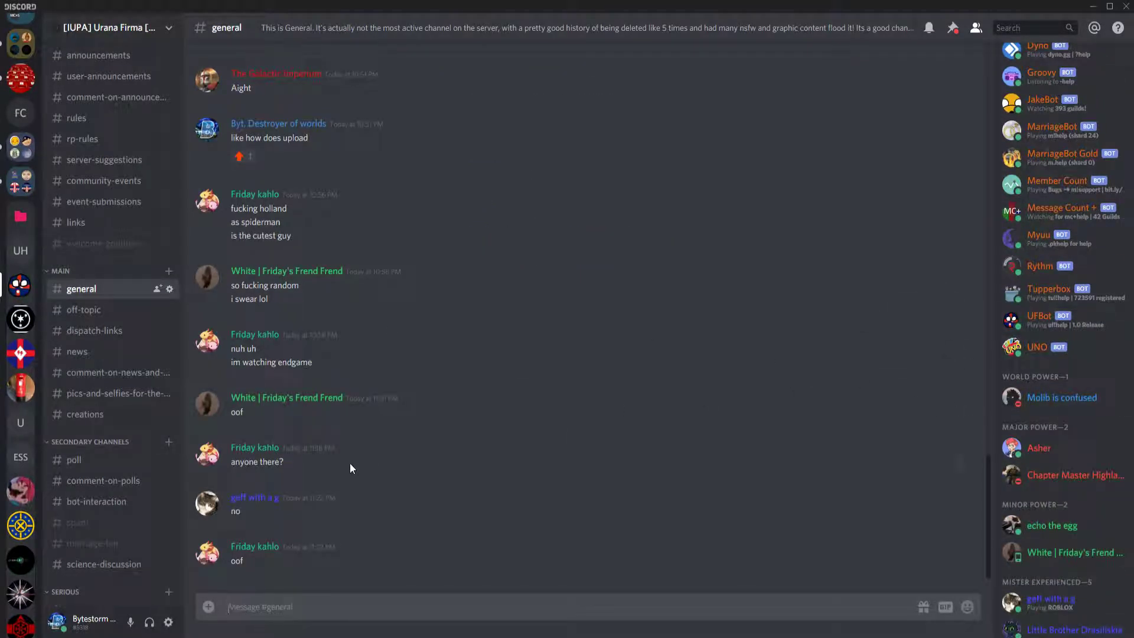
scroll(21, 343, "down", 5)
scroll(22, 372, "down", 3)
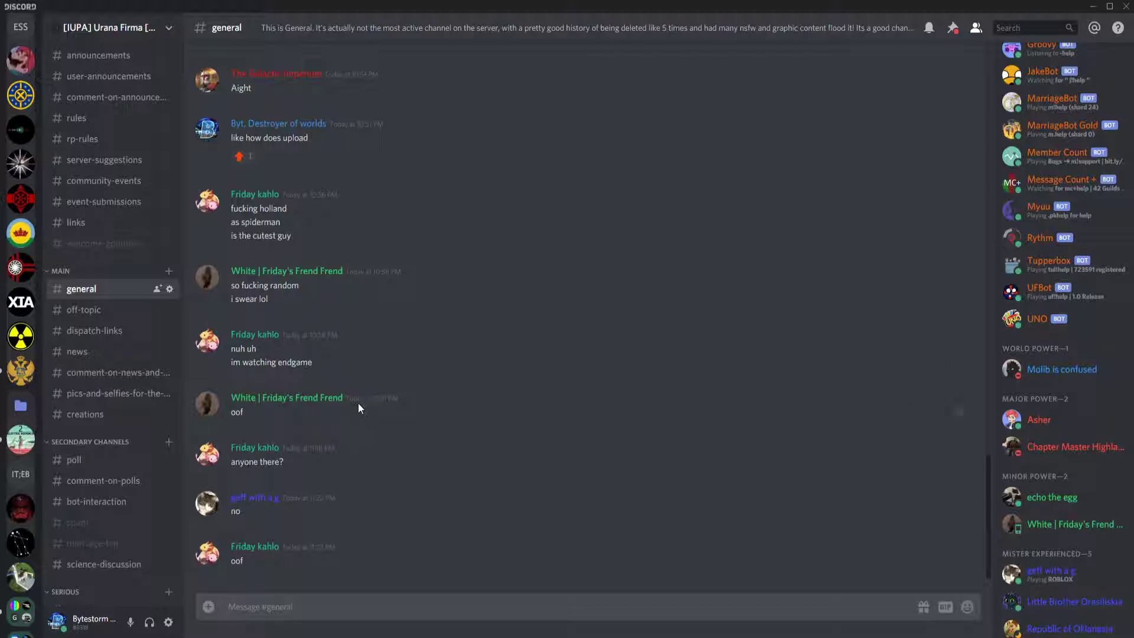
scroll(337, 278, "up", 2)
scroll(17, 287, "up", 5)
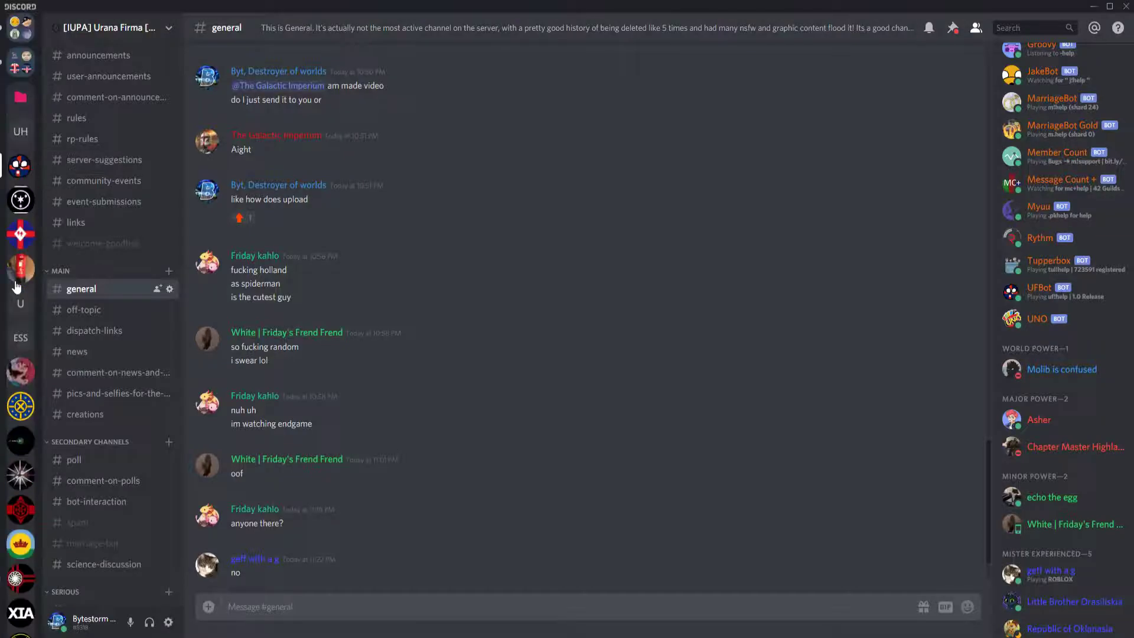
scroll(22, 307, "down", 6)
scroll(27, 327, "up", 7)
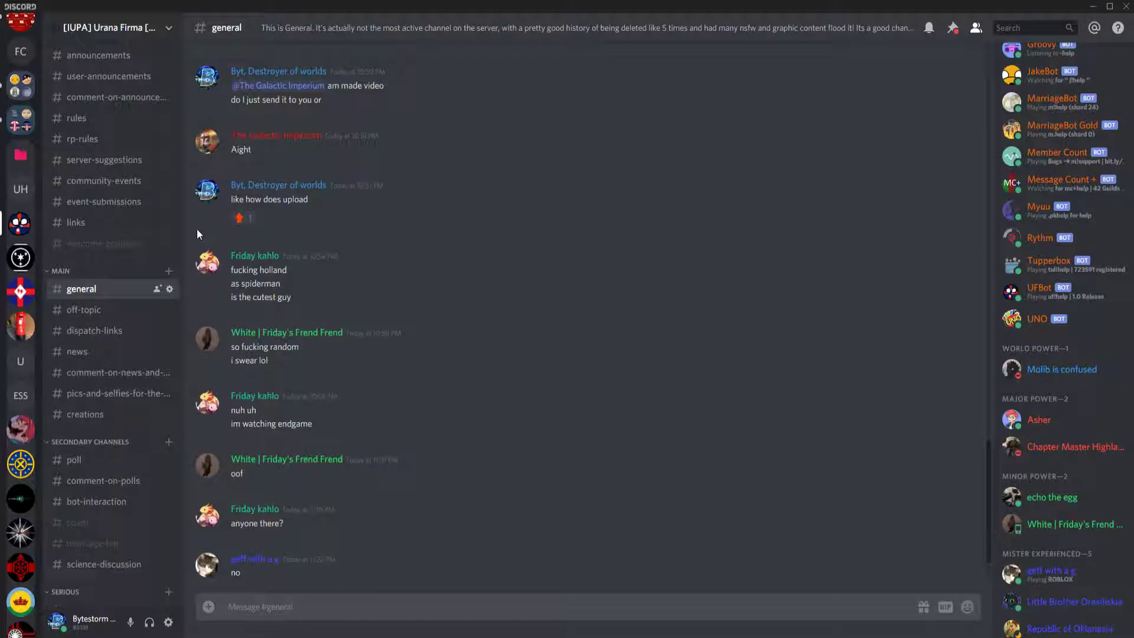
scroll(24, 330, "down", 7)
scroll(23, 148, "up", 10)
scroll(34, 335, "down", 3)
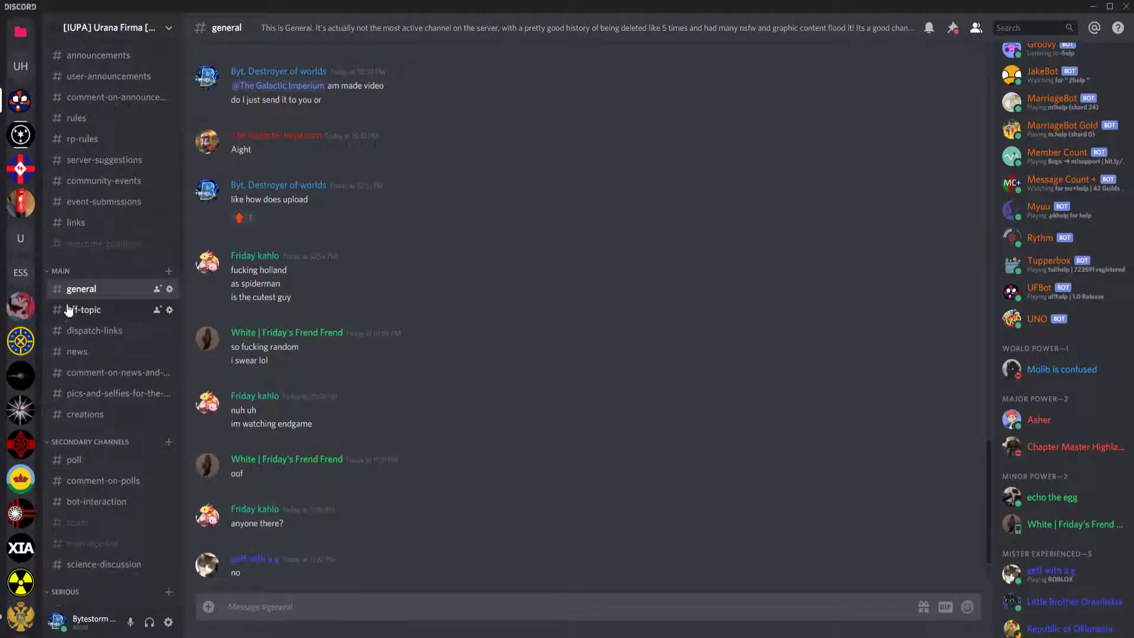
scroll(106, 277, "up", 5)
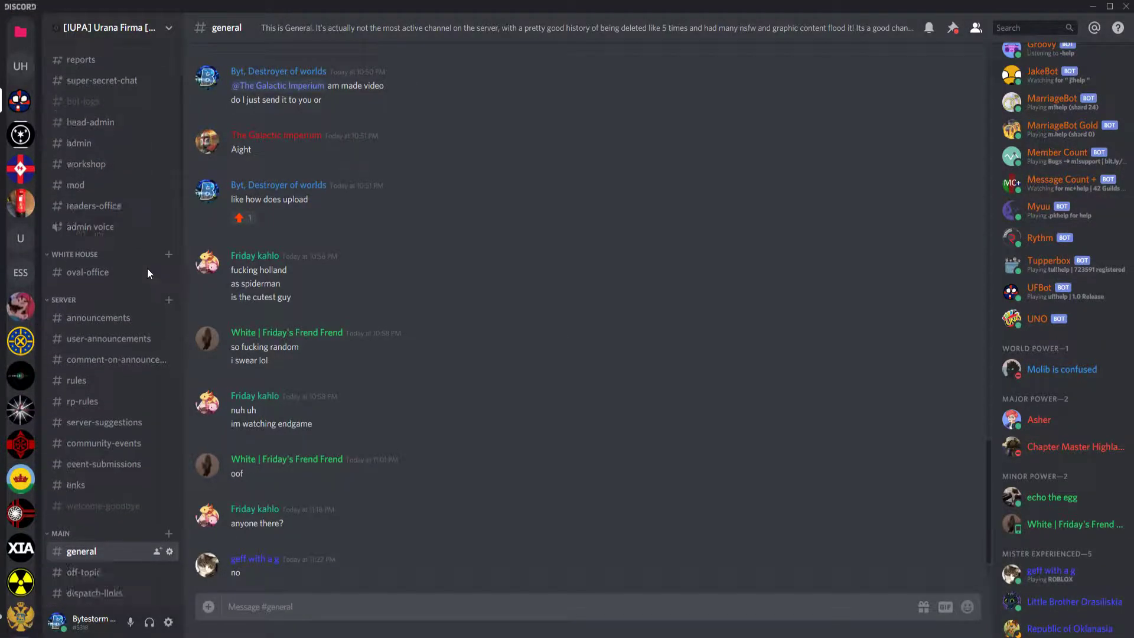
scroll(147, 268, "down", 5)
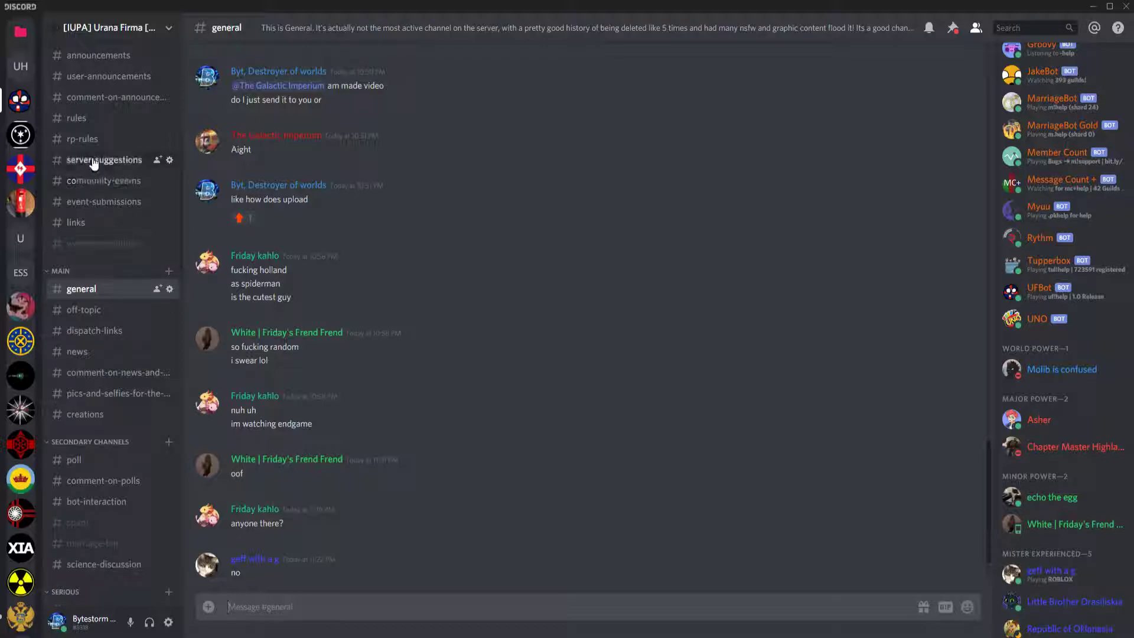
scroll(17, 144, "up", 5)
scroll(21, 65, "up", 1)
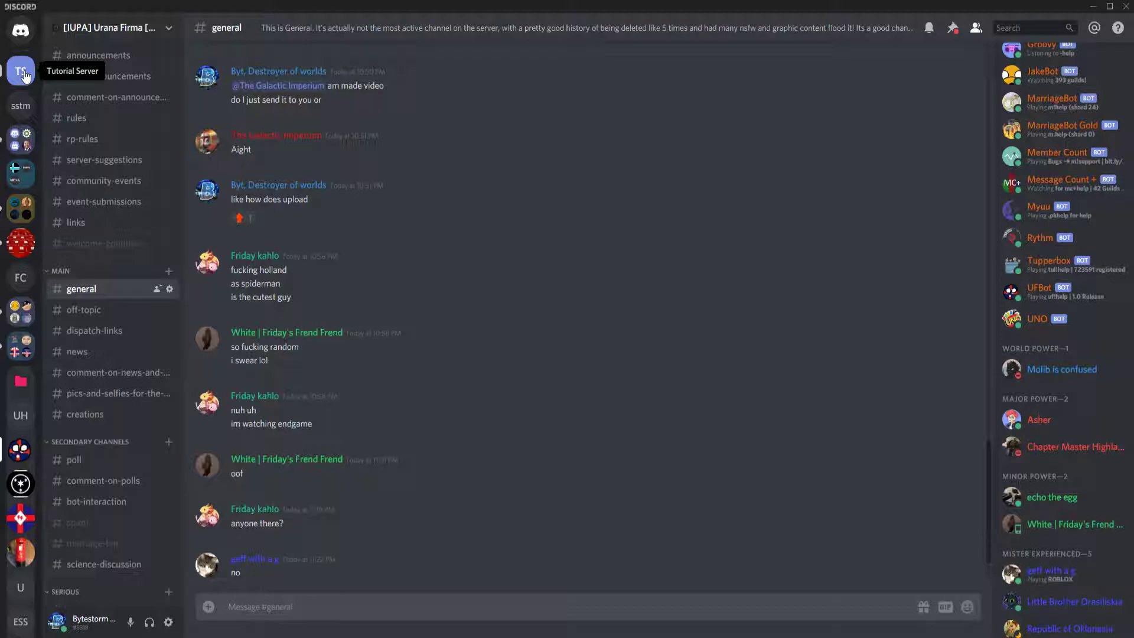
In Tutorial Server's role settings, move the Members role below Bots so Staff ranks highest, and save the order
left_click(24, 73)
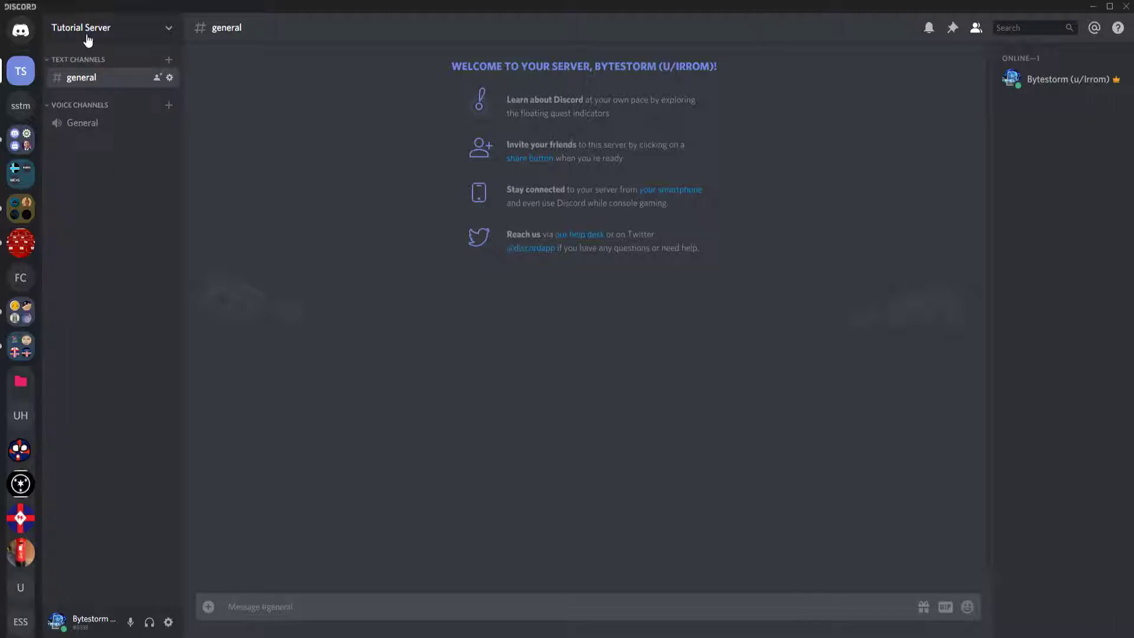
left_click(121, 39)
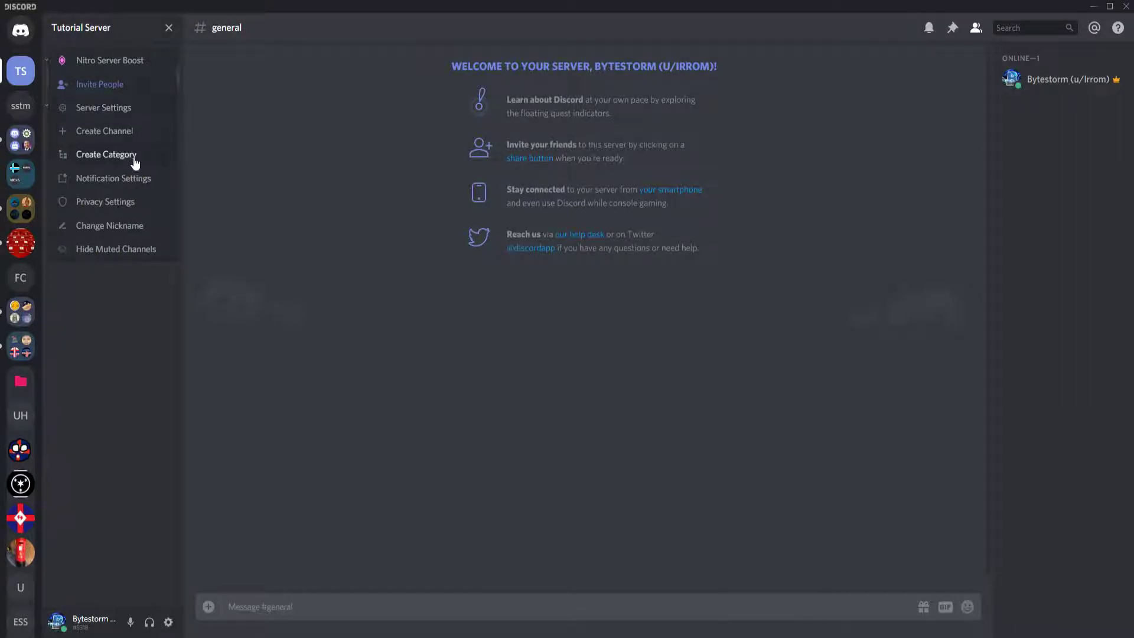
left_click(110, 108)
left_click(314, 142)
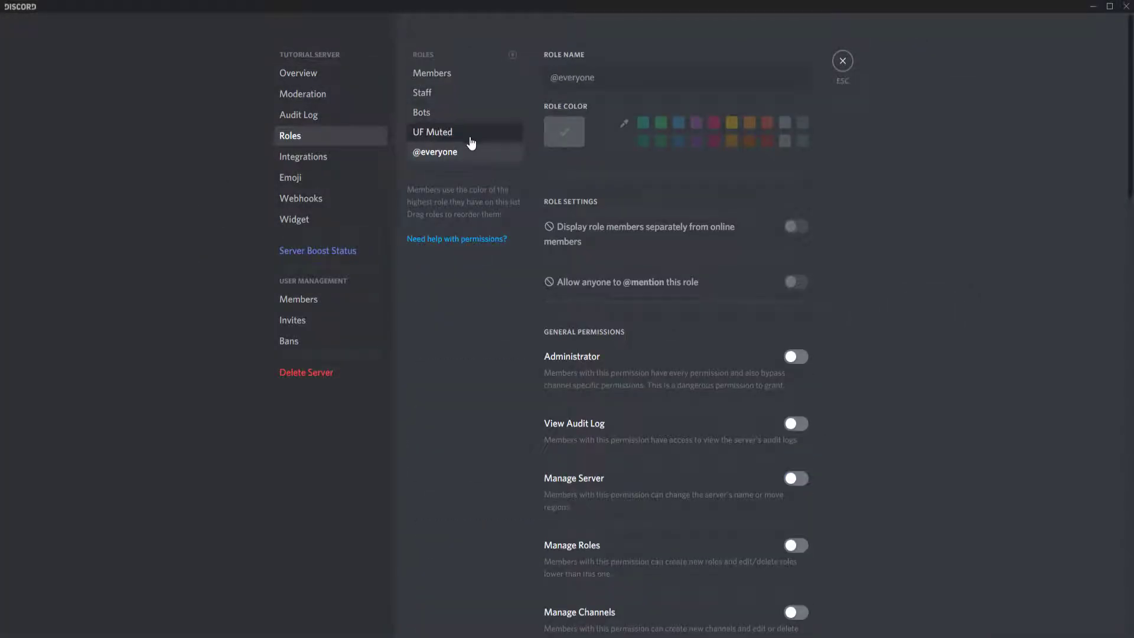
left_click(451, 133)
left_click(444, 114)
left_click(447, 94)
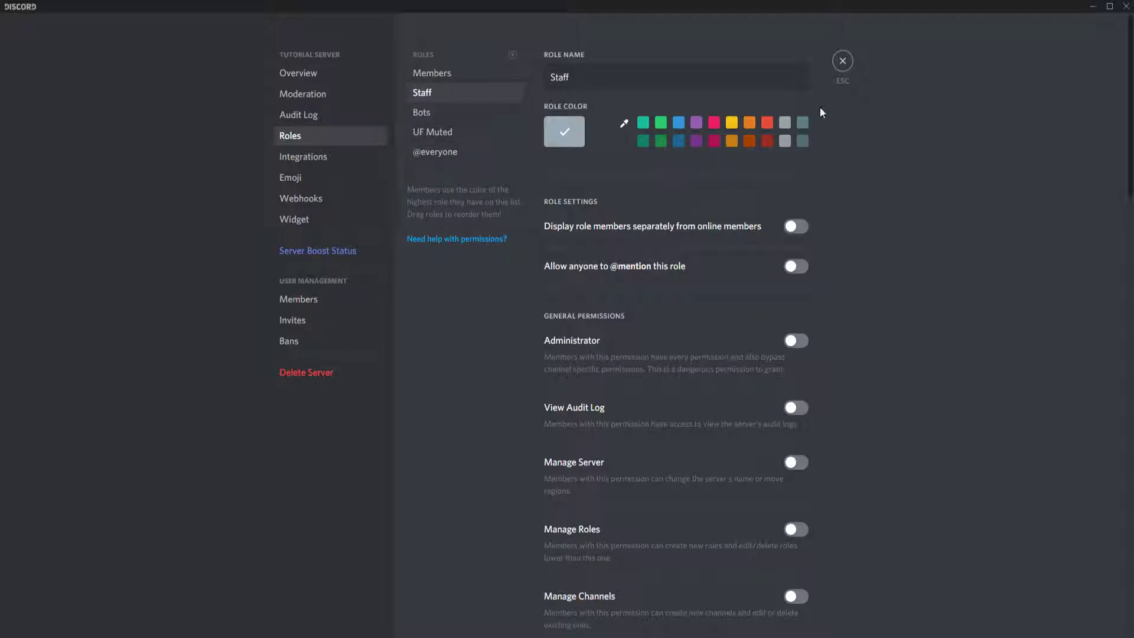
mouse_move(457, 93)
left_mouse_down()
mouse_move(464, 76)
mouse_move(468, 97)
left_mouse_up()
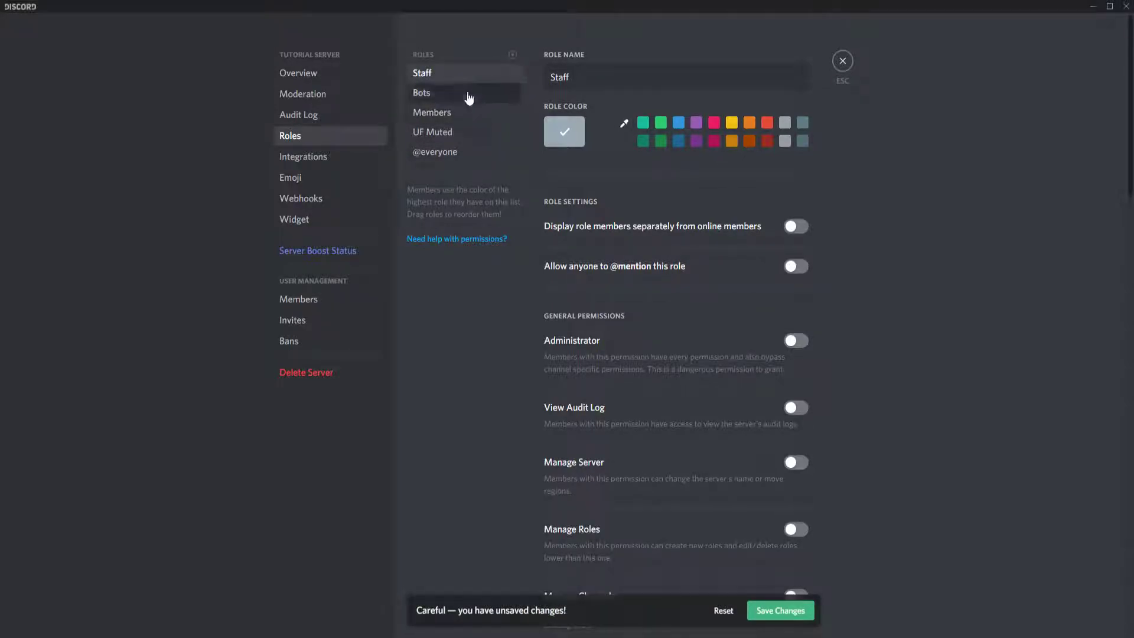
left_click(778, 612)
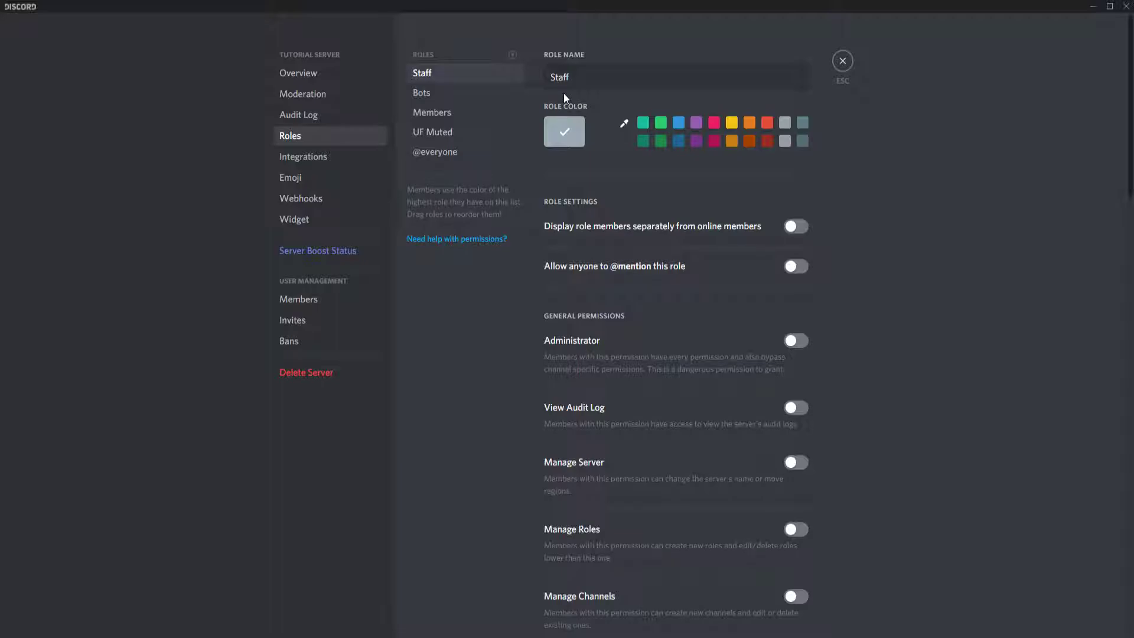
Review the UF Muted role's permissions, move it directly above Members, save the order and leave the server settings
left_click(440, 133)
scroll(727, 239, "down", 10)
scroll(708, 260, "up", 10)
scroll(839, 222, "down", 15)
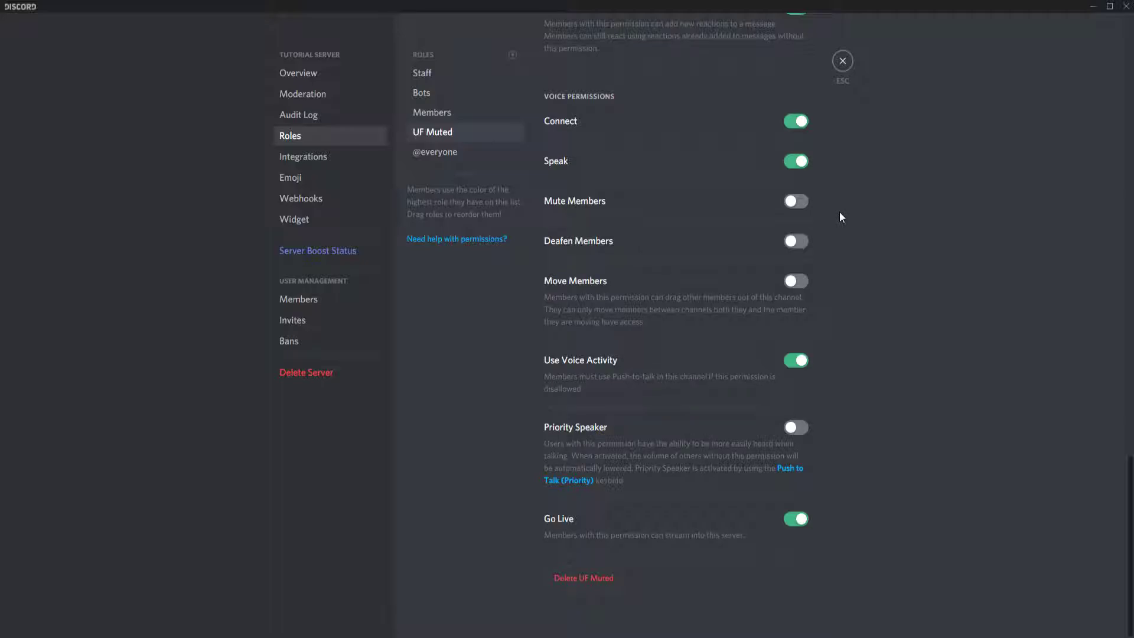
scroll(833, 222, "up", 15)
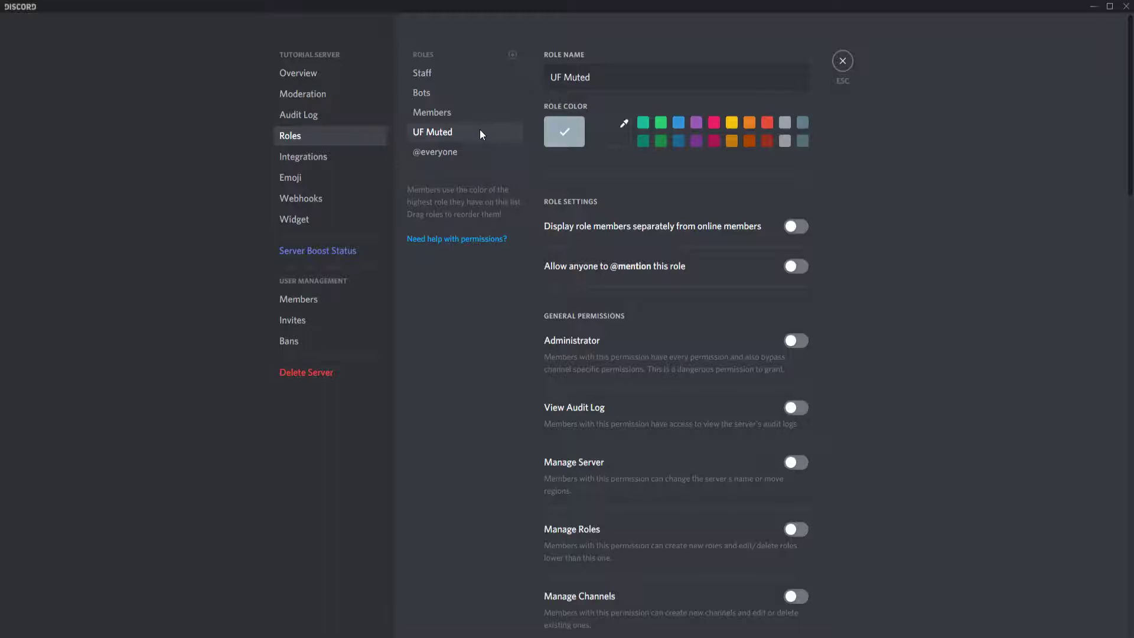
left_click_drag(477, 131, 473, 118)
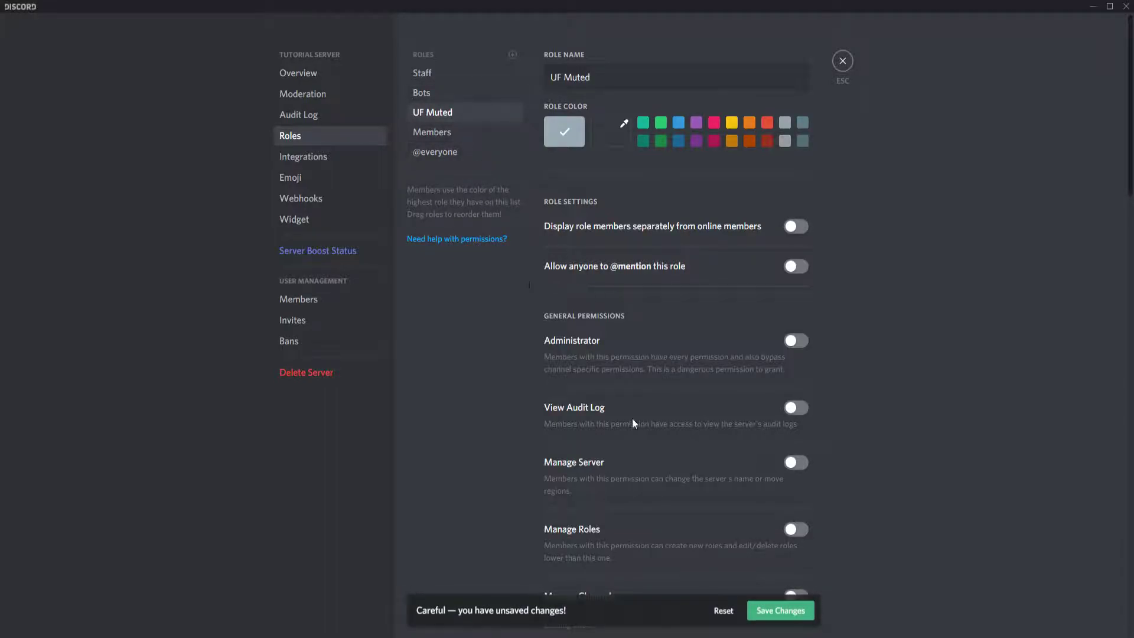
left_click(779, 612)
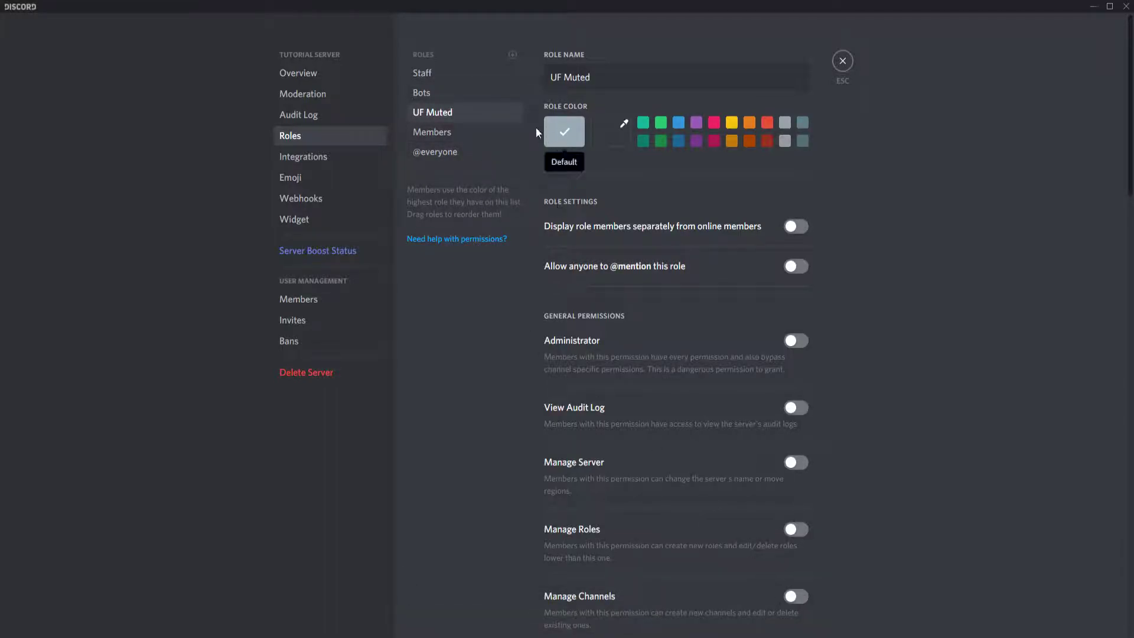
left_click(446, 100)
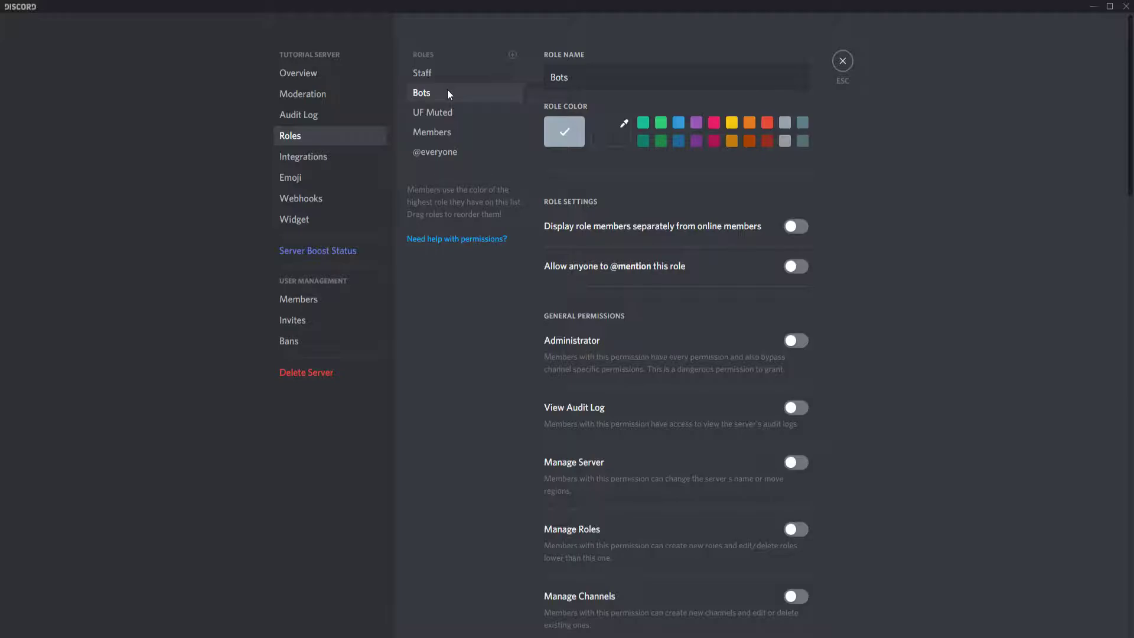
left_click(843, 61)
Request the bot's invite link with uf!invite in the bot-interaction channel of the [IUPA] Urana Firma [NS] server
left_click(20, 449)
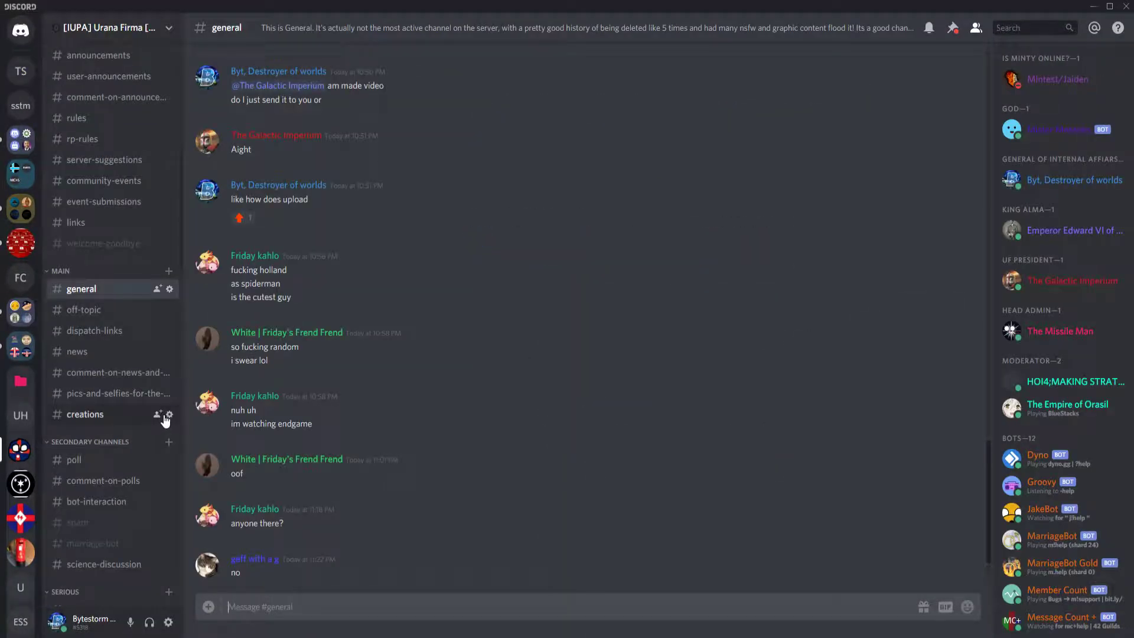
left_click(111, 521)
left_click(97, 501)
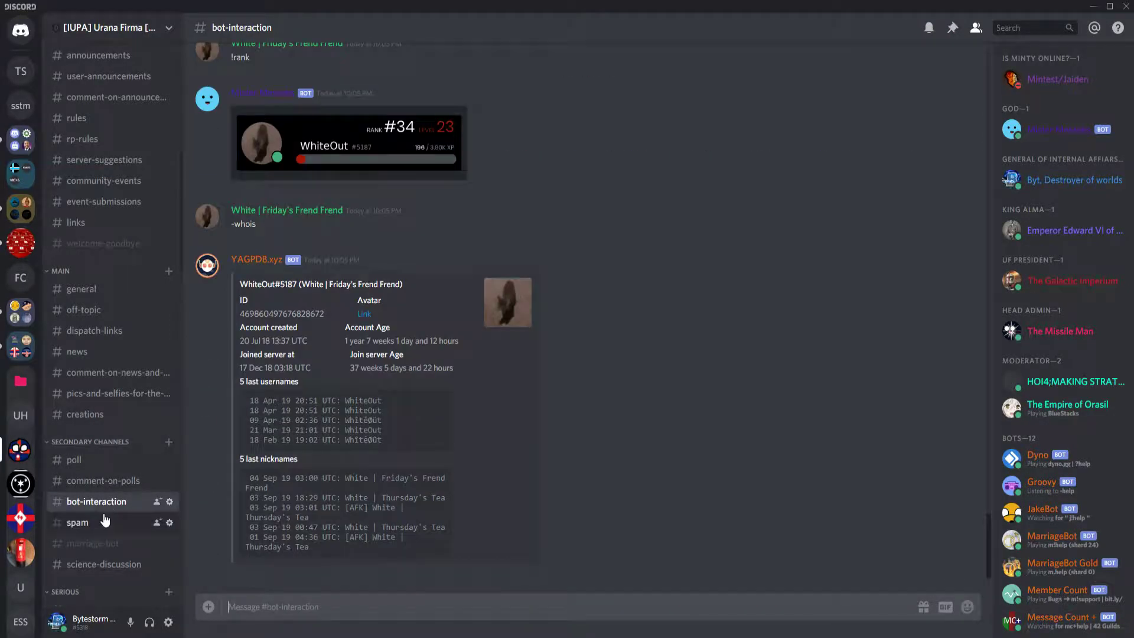
type("uf!invite")
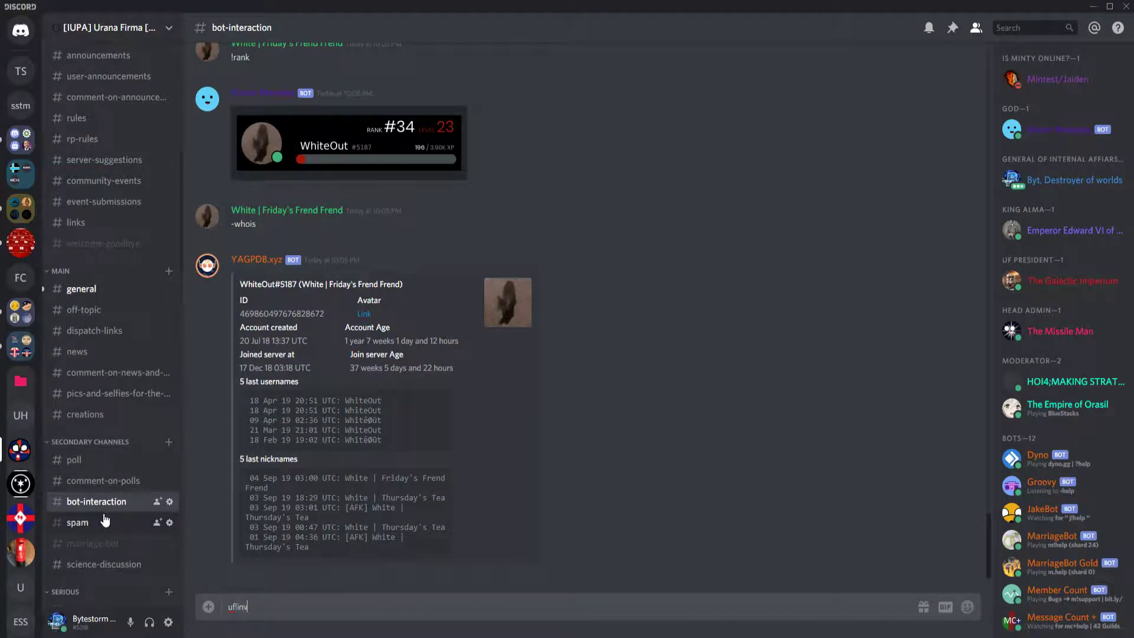
key("Return")
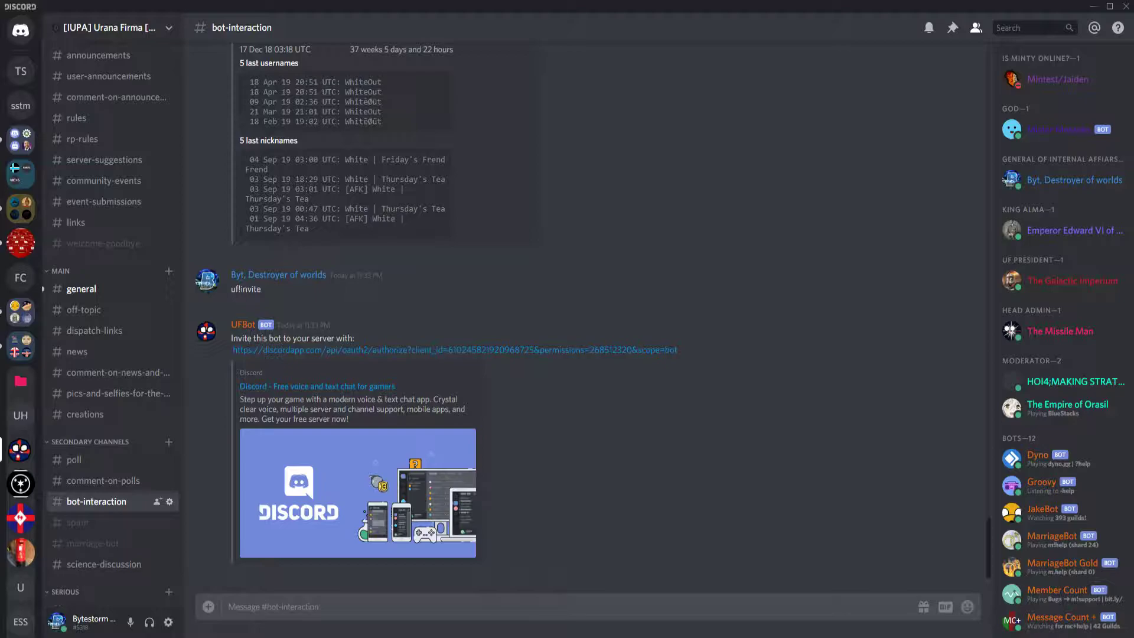
Inspect UFBot's profile and assignable roles in Tutorial Server, along with the server's Bots role settings
left_click(21, 70)
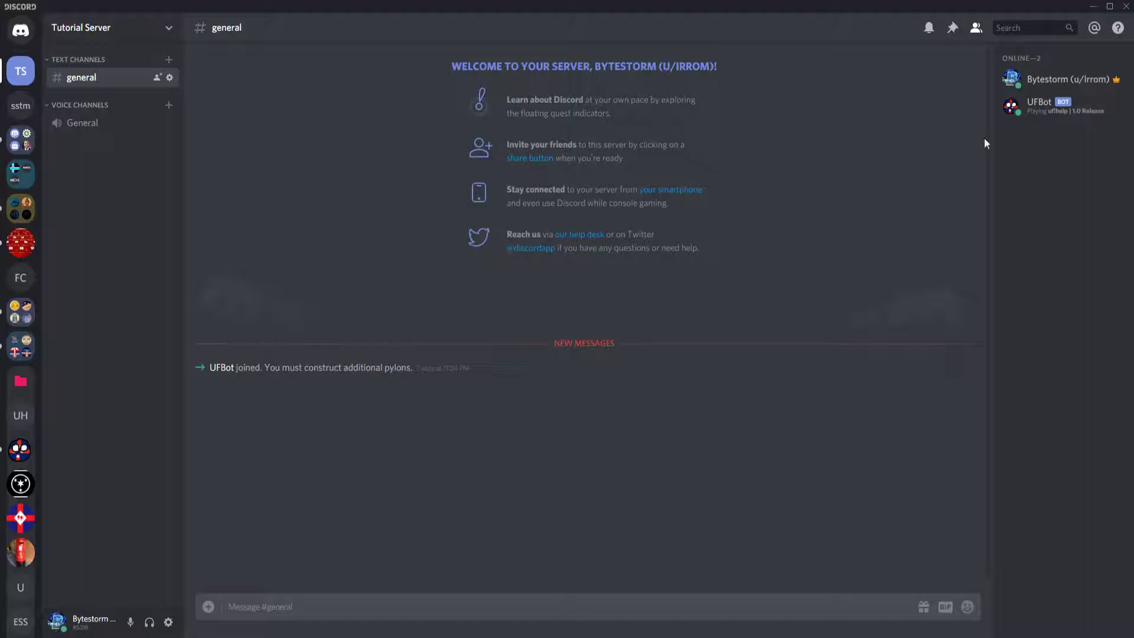
left_click(1038, 104)
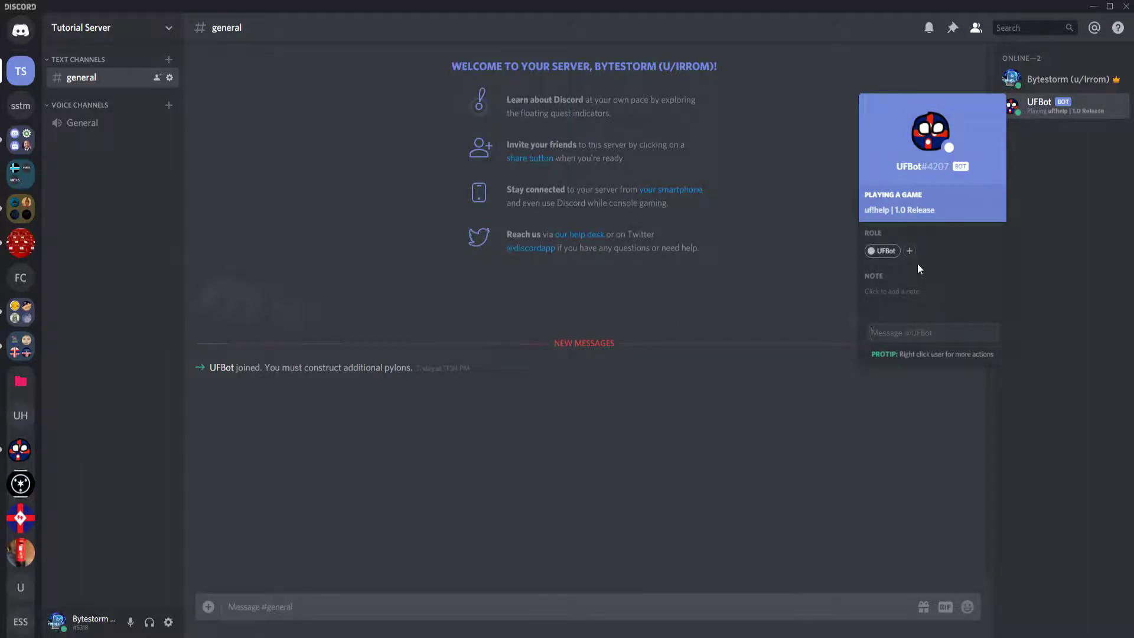
left_click(105, 35)
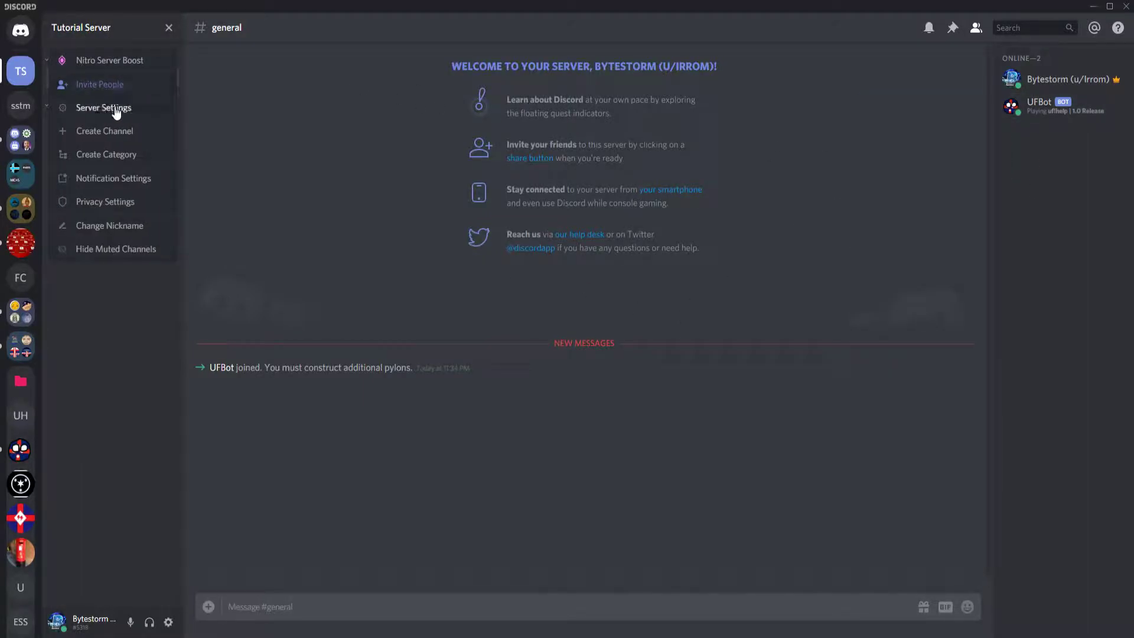
left_click(113, 108)
left_click(303, 136)
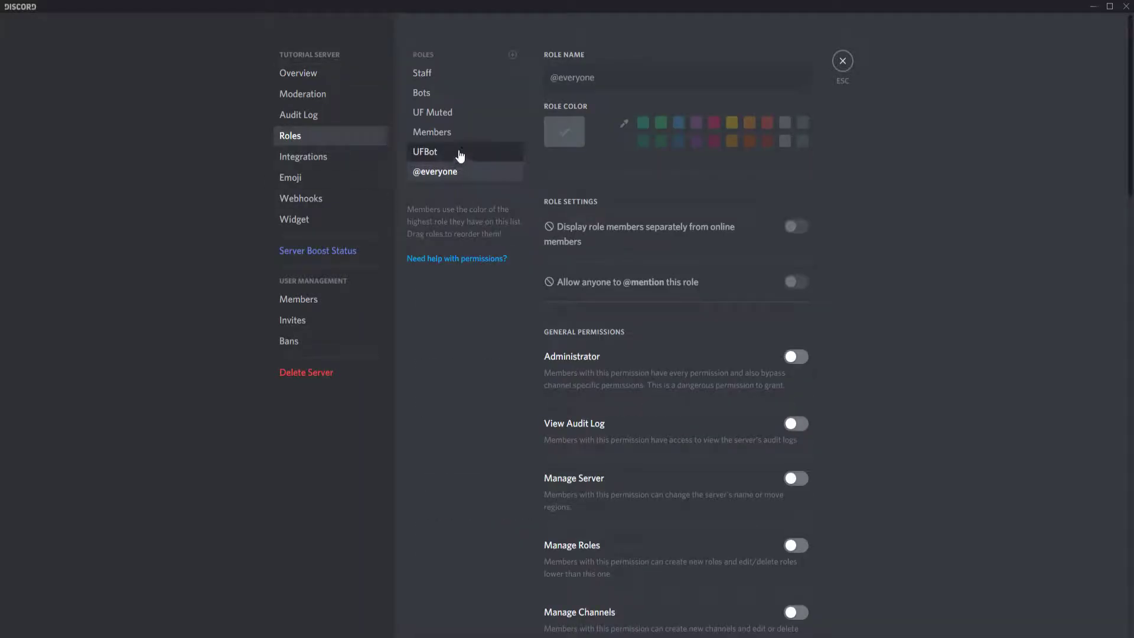
left_click(464, 96)
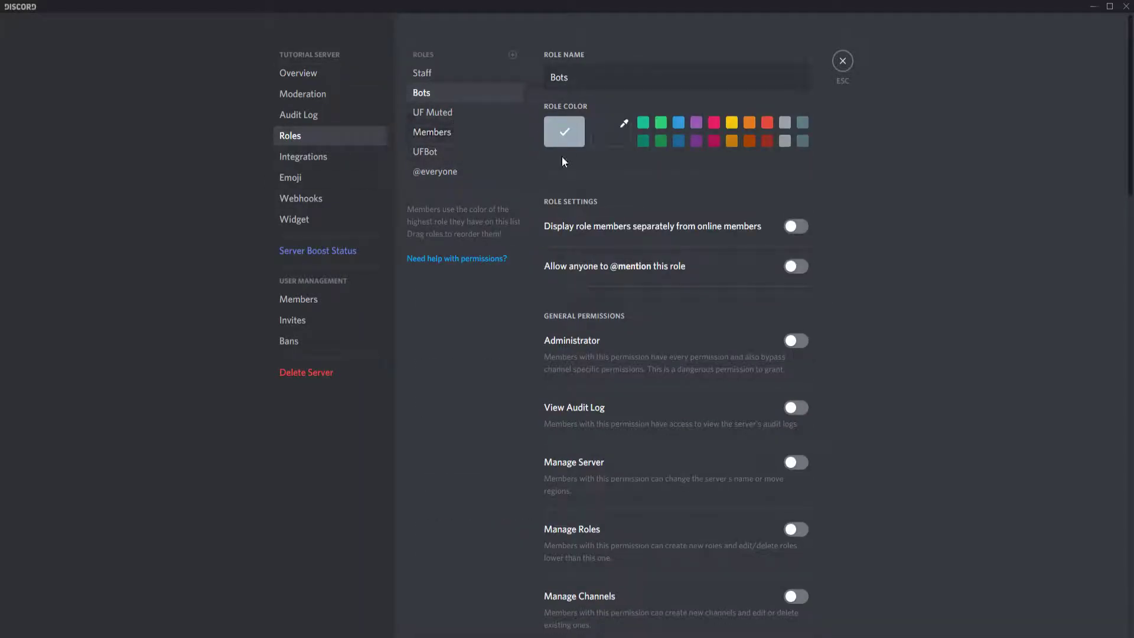
key("Escape")
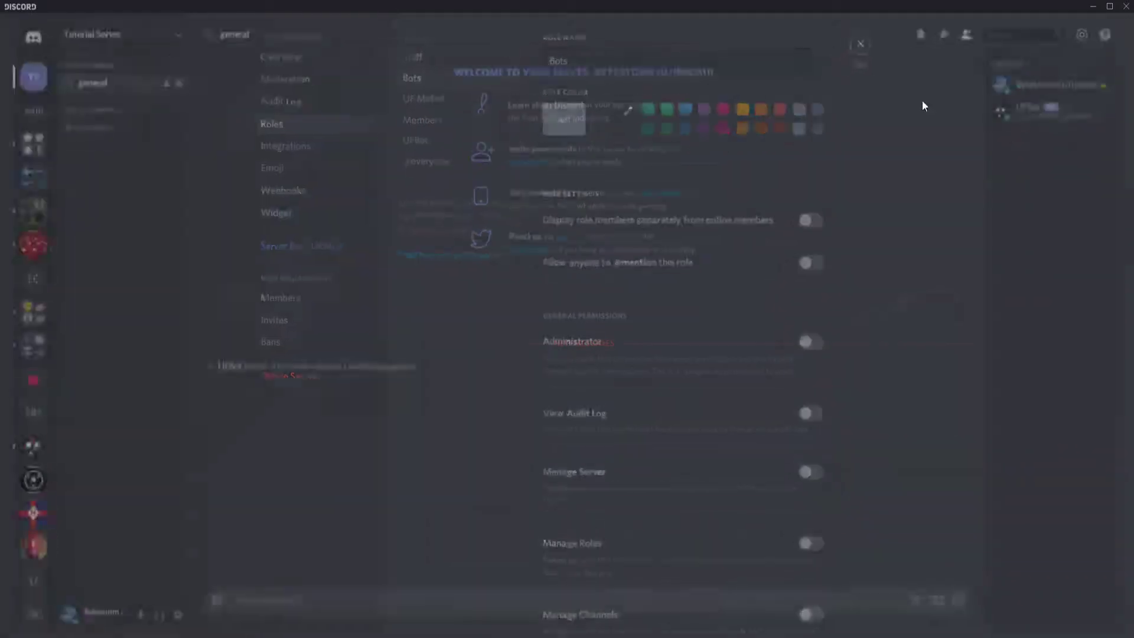
right_click(1074, 101)
mouse_move(990, 354)
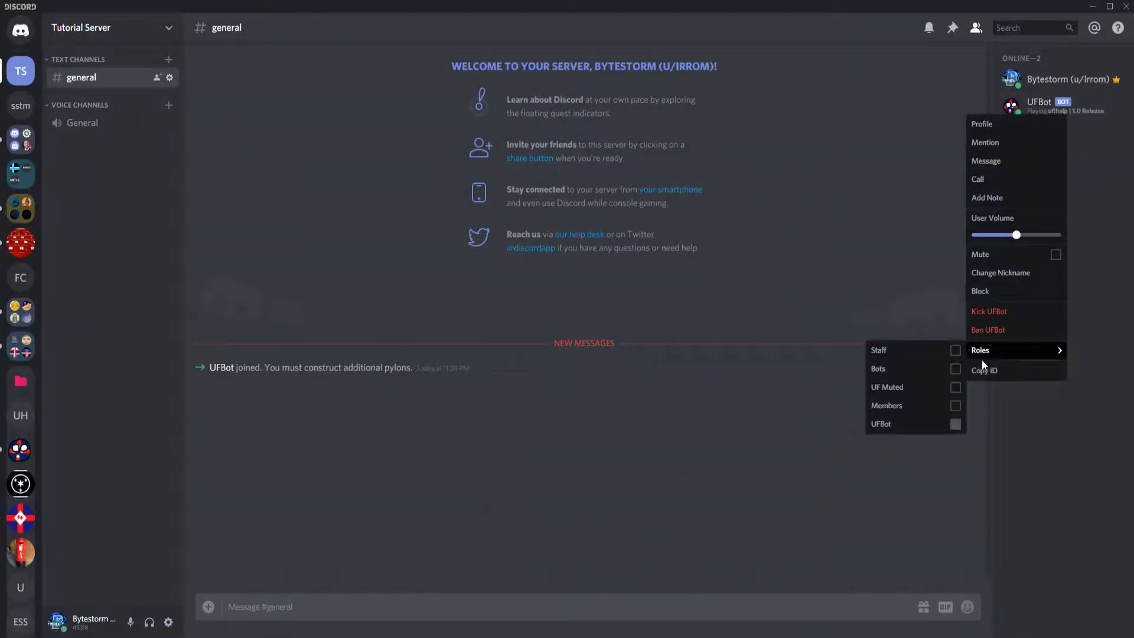
Reorder Tutorial Server's roles with Bots below Members and UFBot directly below Staff, save and leave the settings
left_click(97, 35)
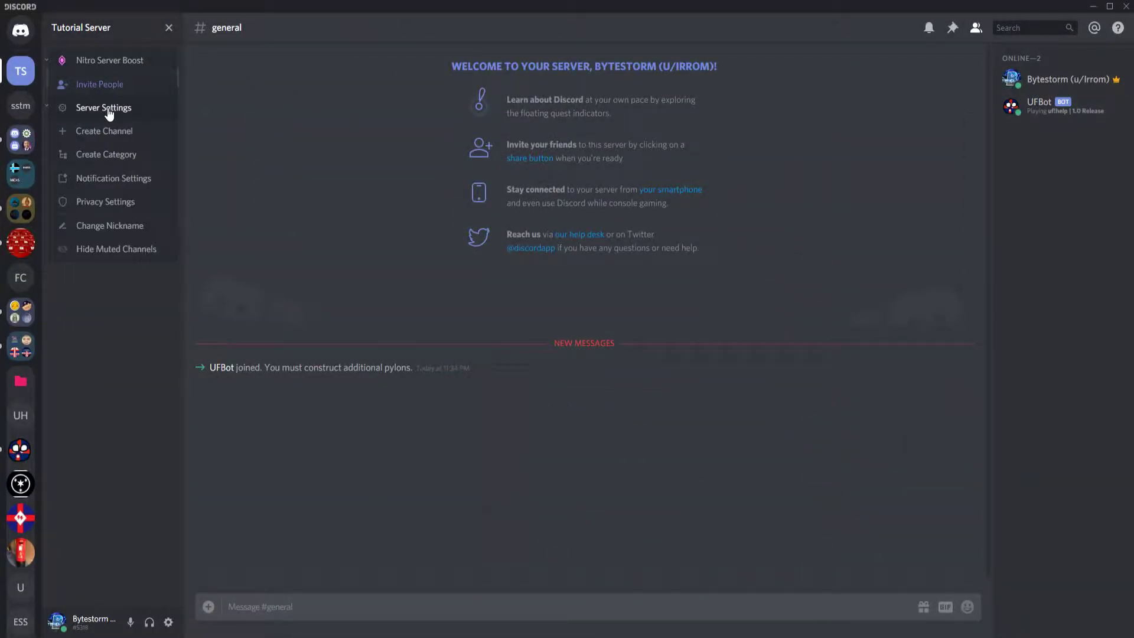
left_click(109, 107)
left_click(290, 136)
left_click(423, 95)
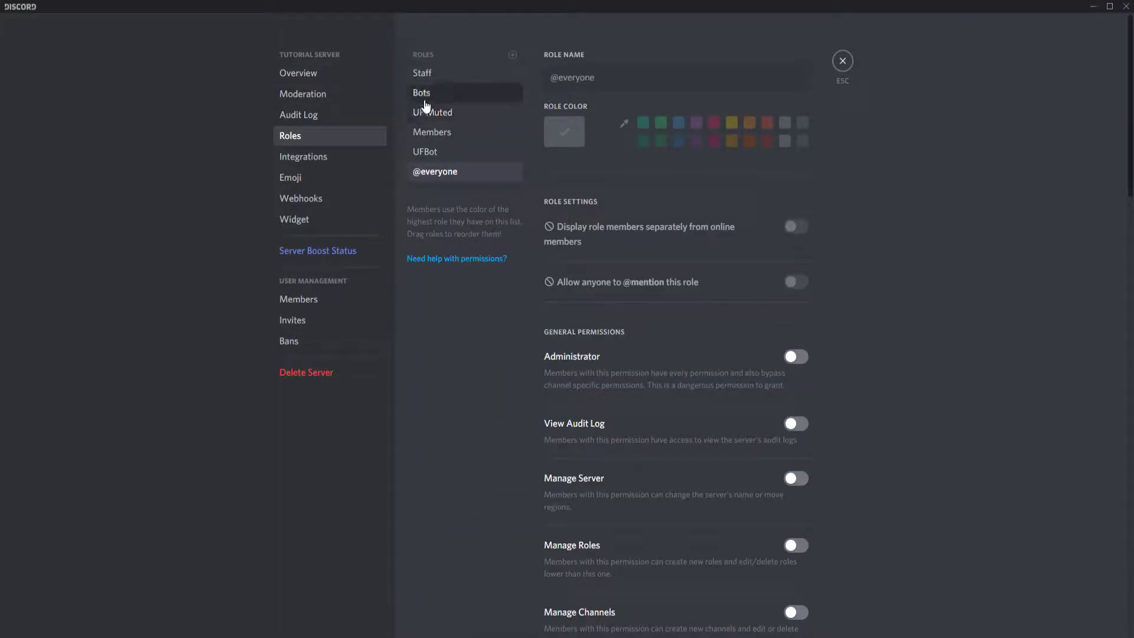
left_click(431, 134)
left_click_drag(444, 98, 471, 134)
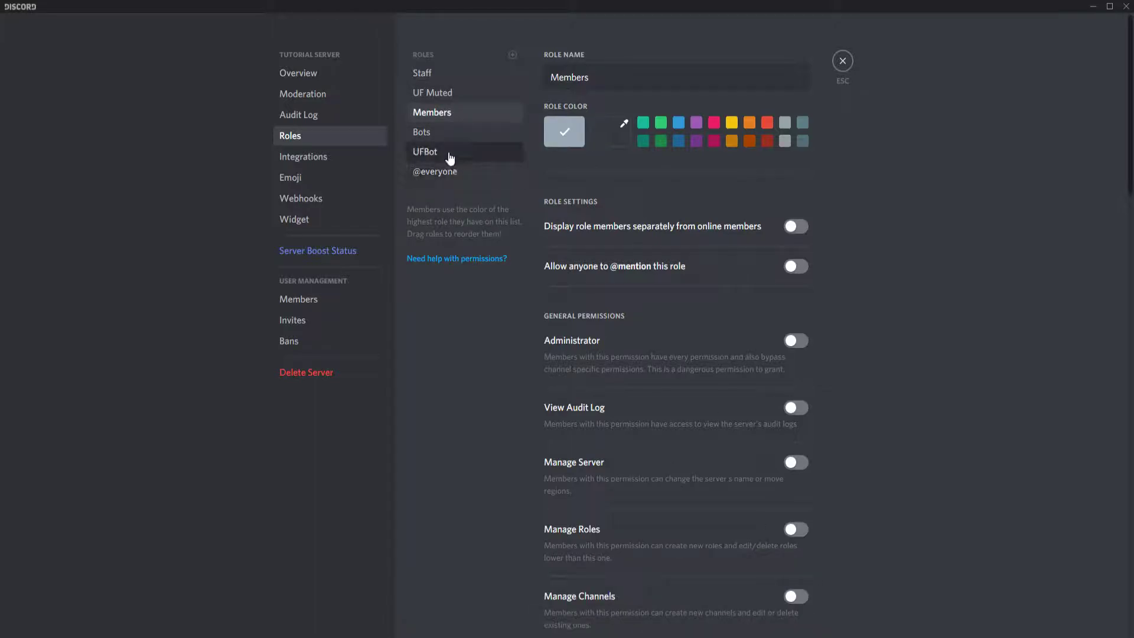
left_click_drag(447, 160, 468, 94)
left_click(792, 614)
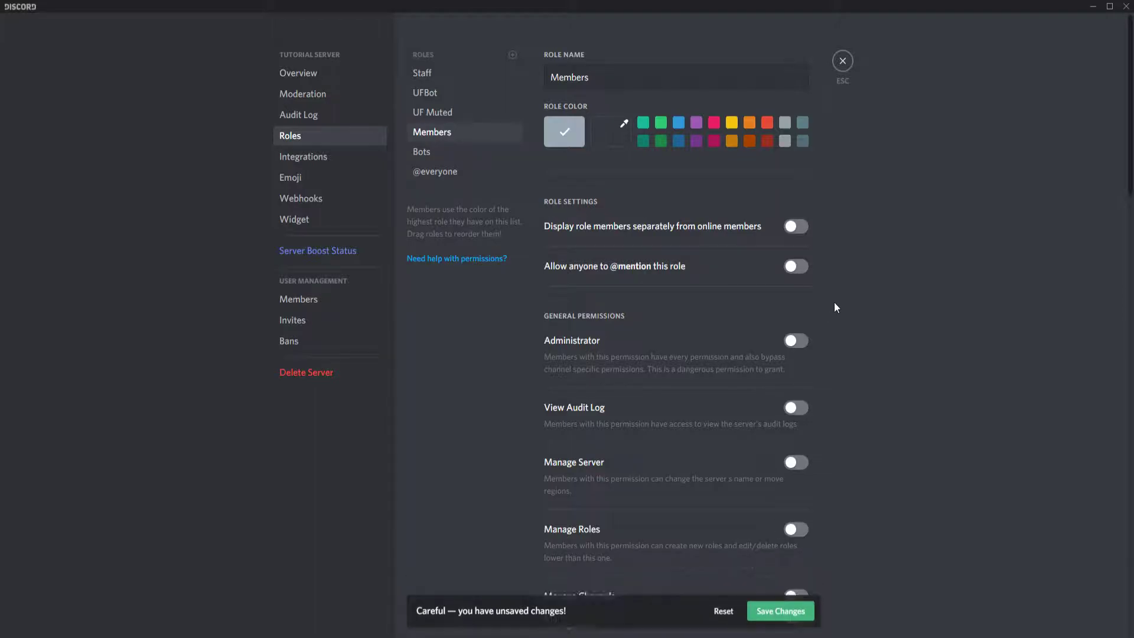
left_click(842, 62)
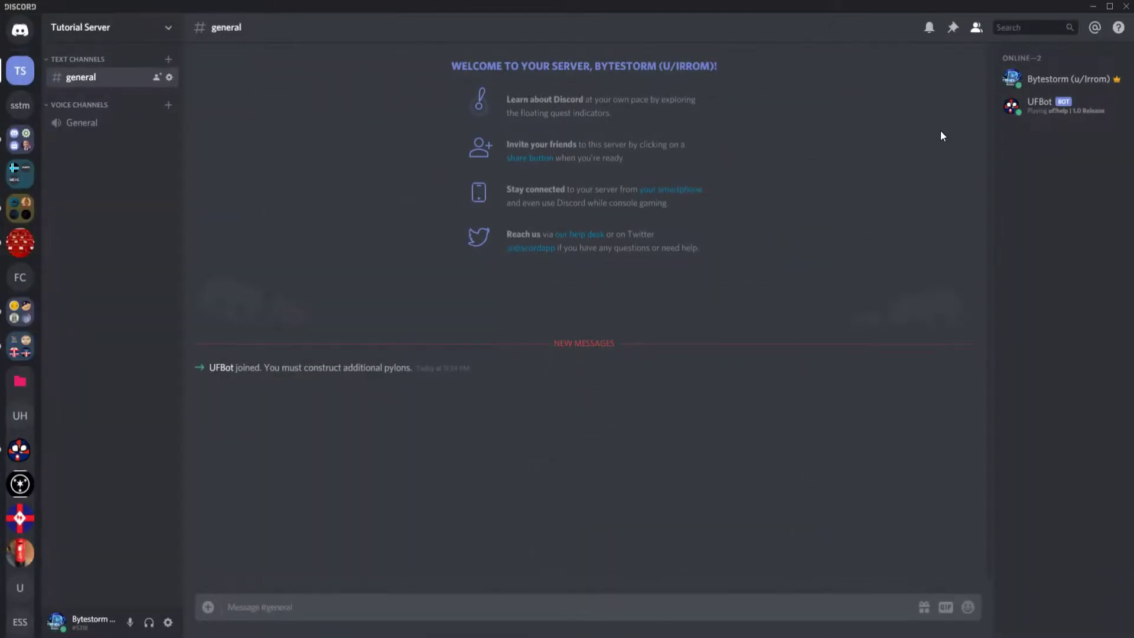
Turn on separate member display for the Bots, Members and Staff roles in Tutorial Server, save the changes and leave the settings
left_click(165, 29)
left_click(147, 109)
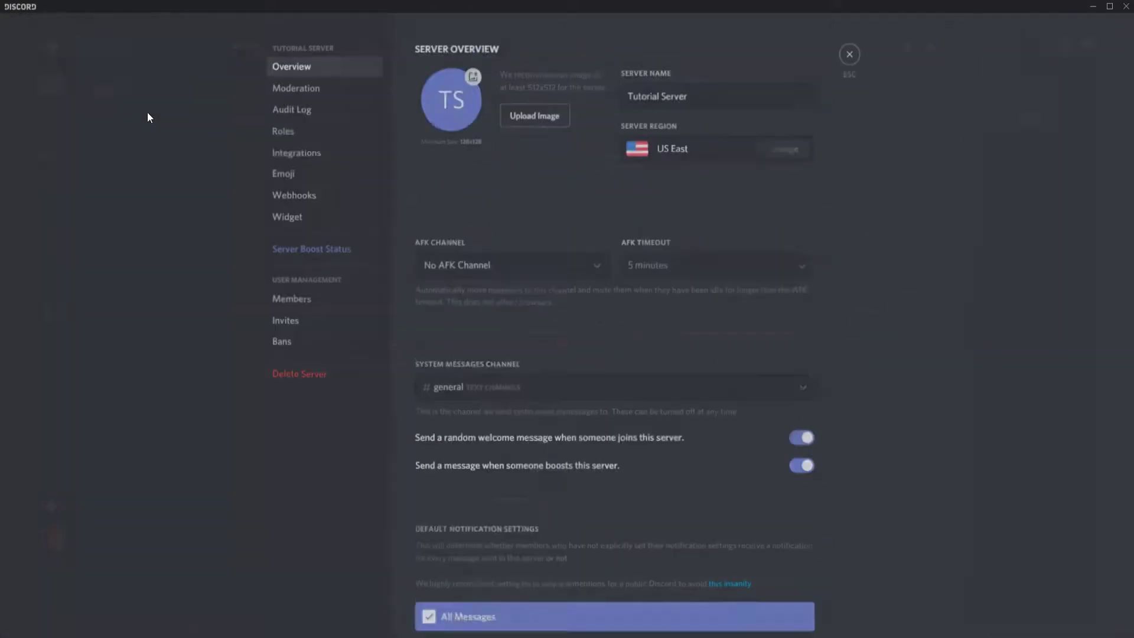
left_click(325, 138)
left_click(444, 152)
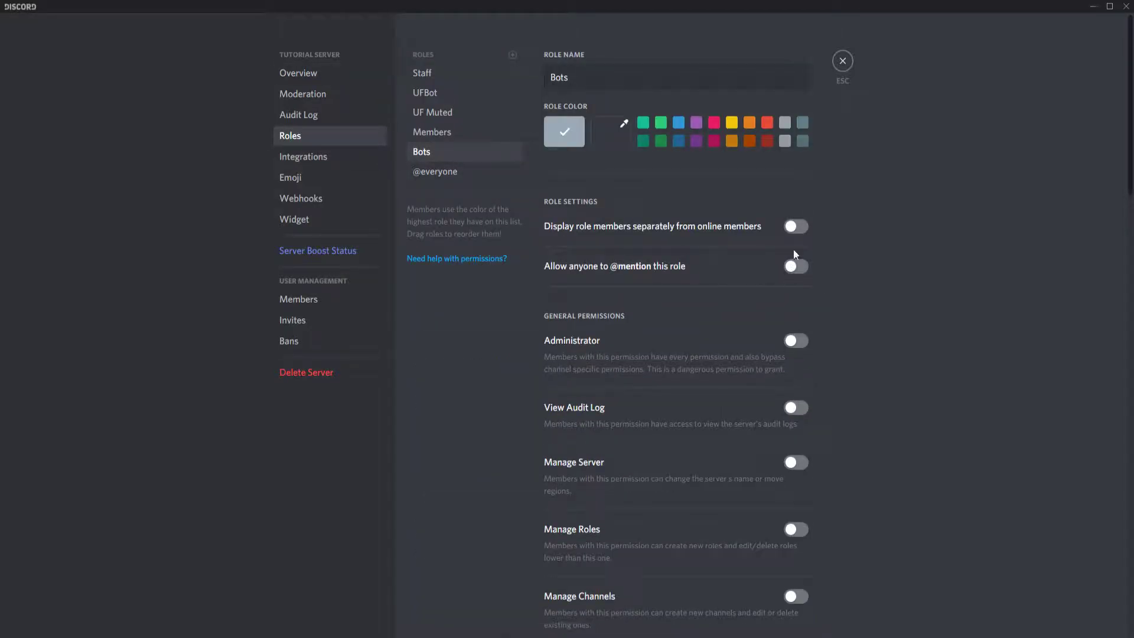
left_click(796, 226)
left_click(432, 132)
left_click(798, 227)
left_click(463, 92)
left_click(448, 73)
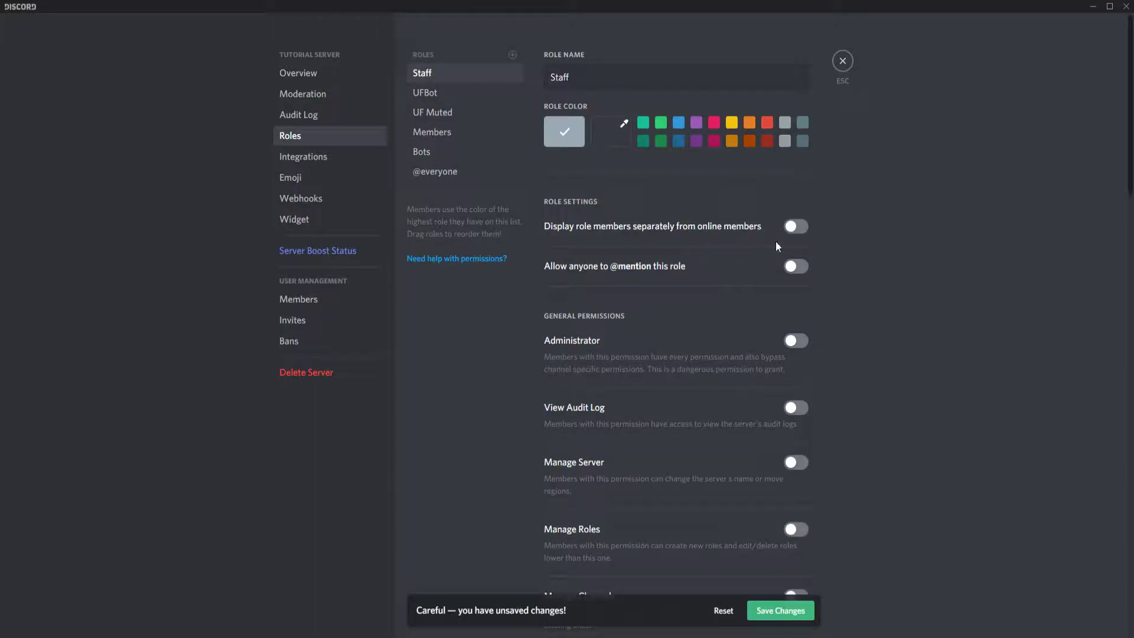
left_click(794, 228)
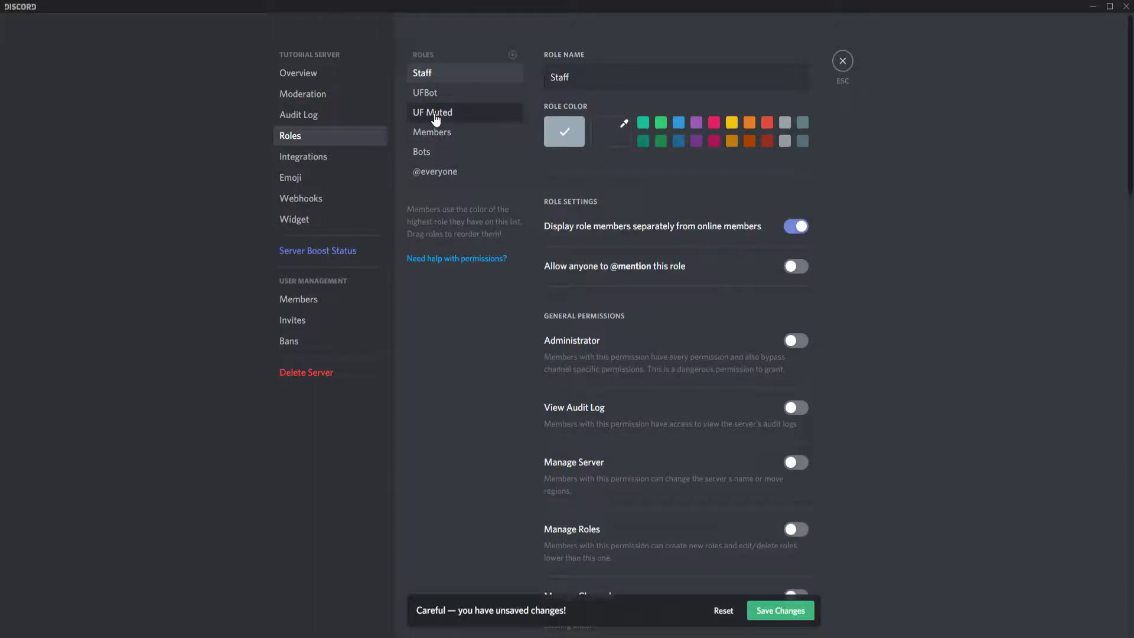
left_click(803, 610)
left_click(844, 64)
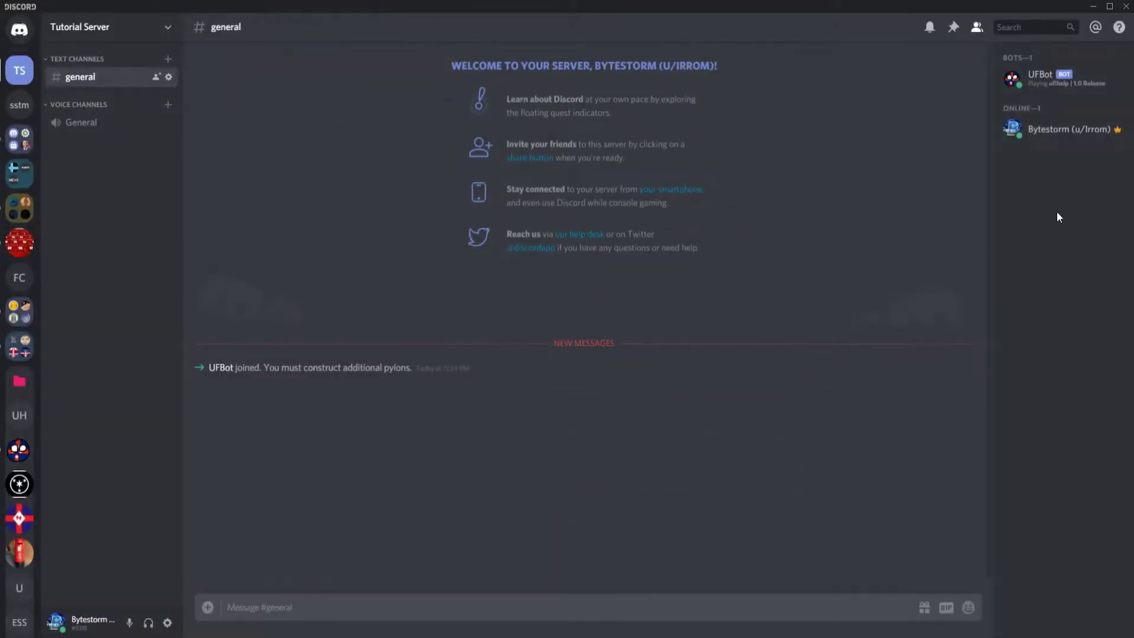
Check UFBot's profile in the member list and assign the Members role to the server owner
right_click(1045, 129)
left_click(1028, 75)
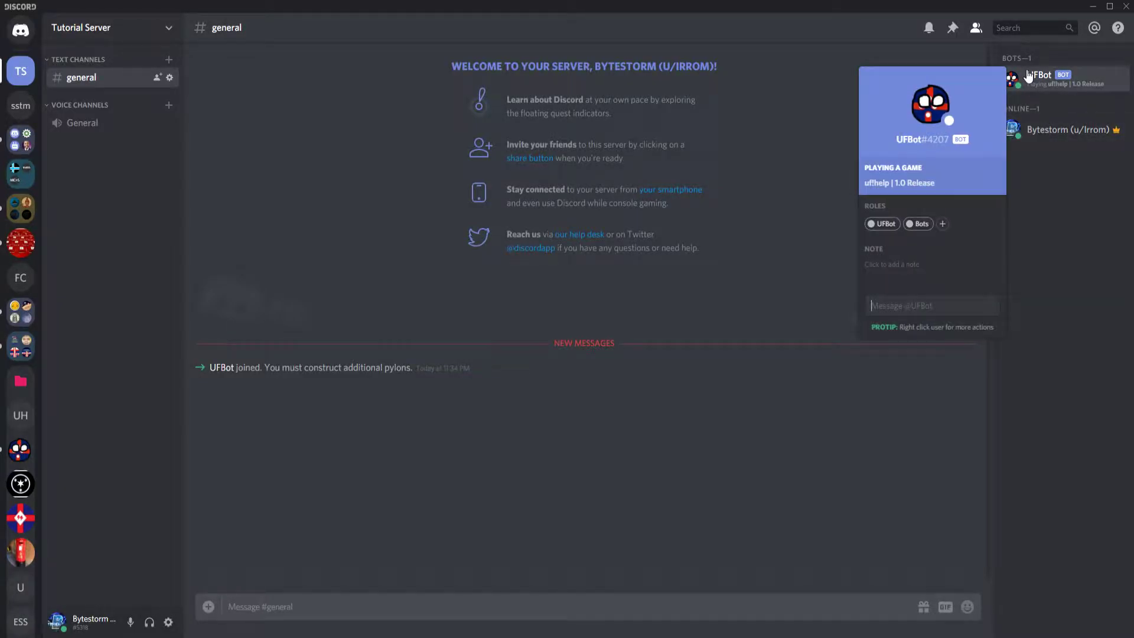
right_click(1062, 130)
mouse_move(1004, 237)
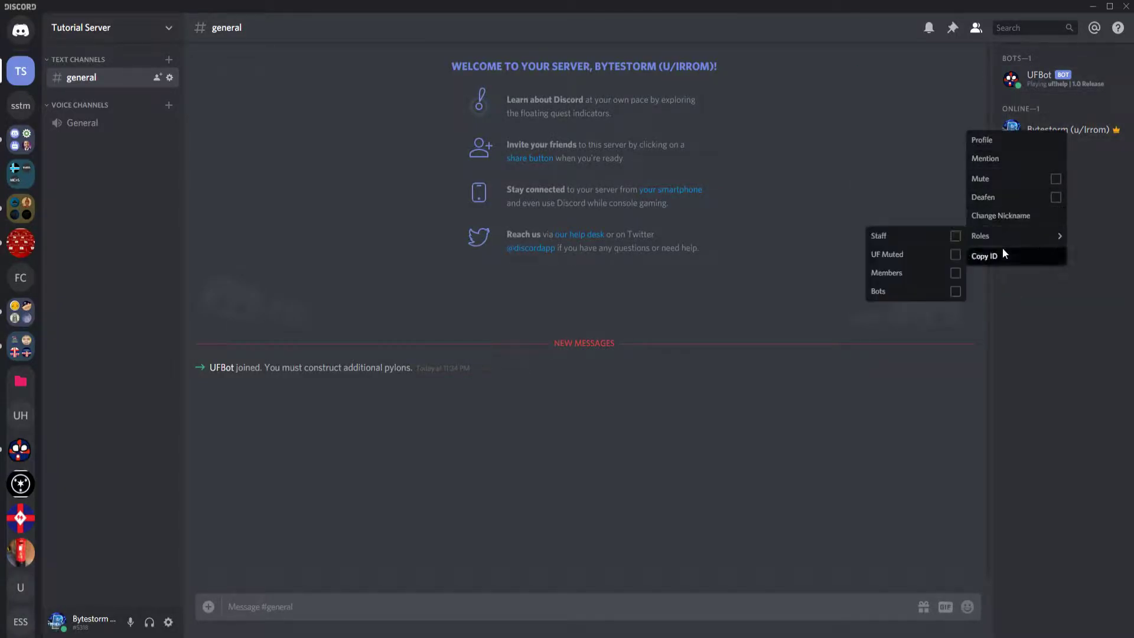
left_click(921, 277)
left_click(862, 162)
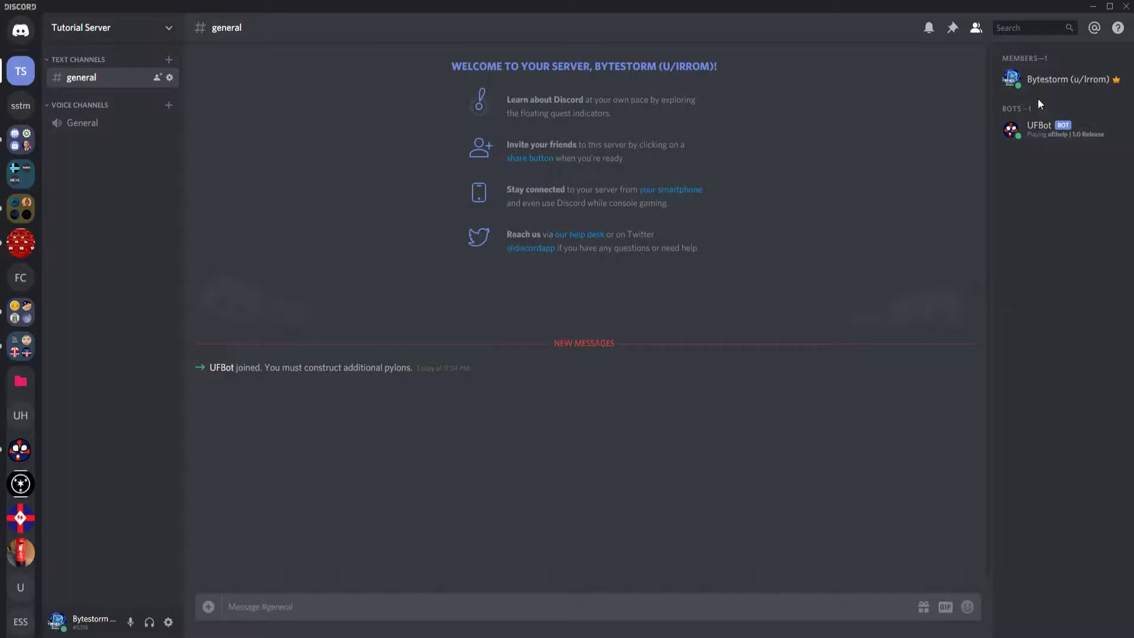
Try to shift UF Muted within Tutorial Server's role order, save and leave the settings
left_click(113, 28)
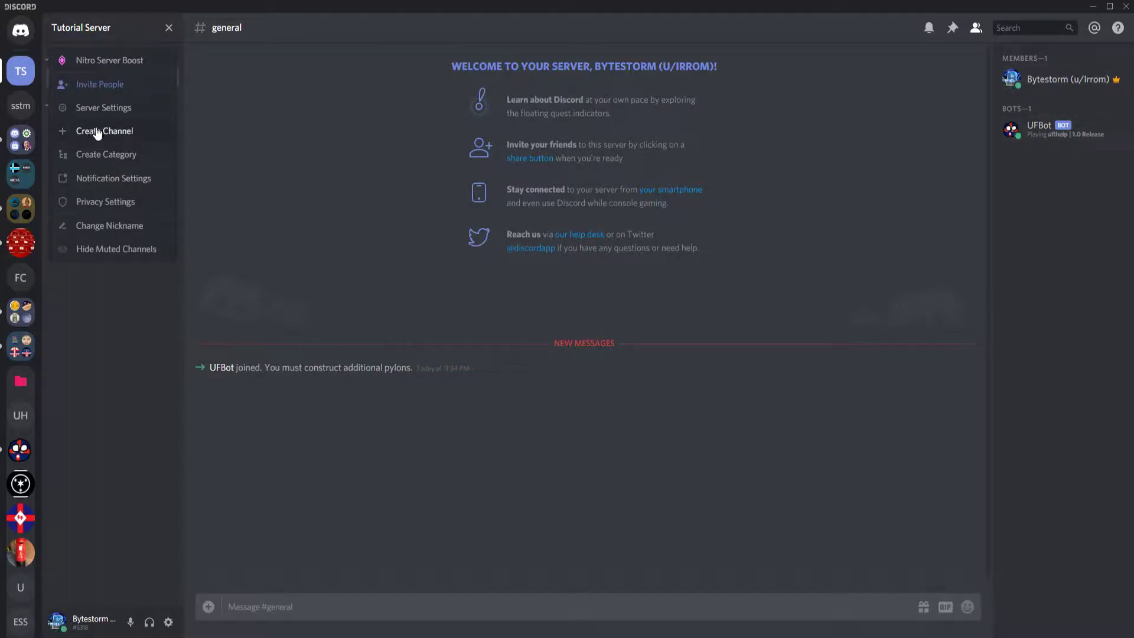
left_click(97, 108)
left_click(310, 135)
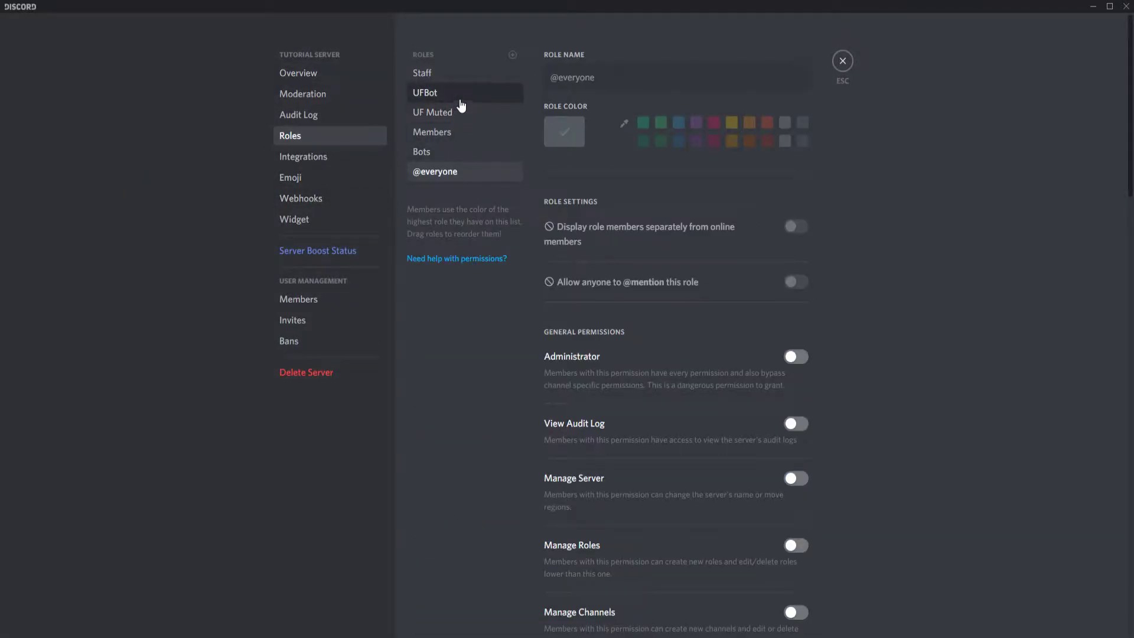
left_click_drag(464, 118, 462, 147)
left_click(780, 610)
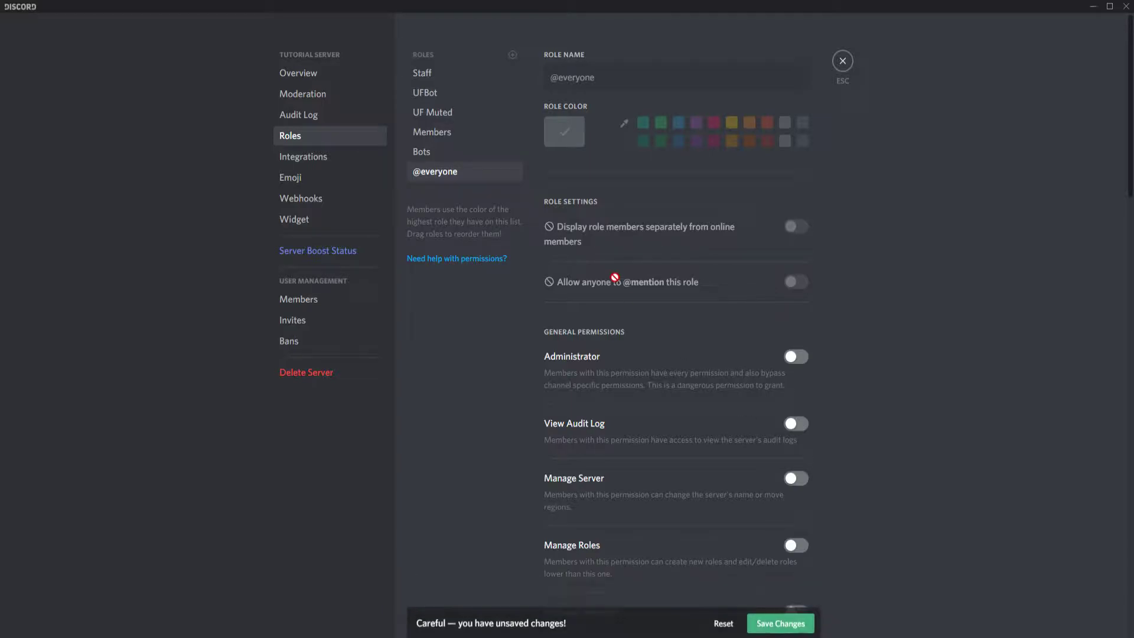
left_click(481, 142)
left_click(843, 61)
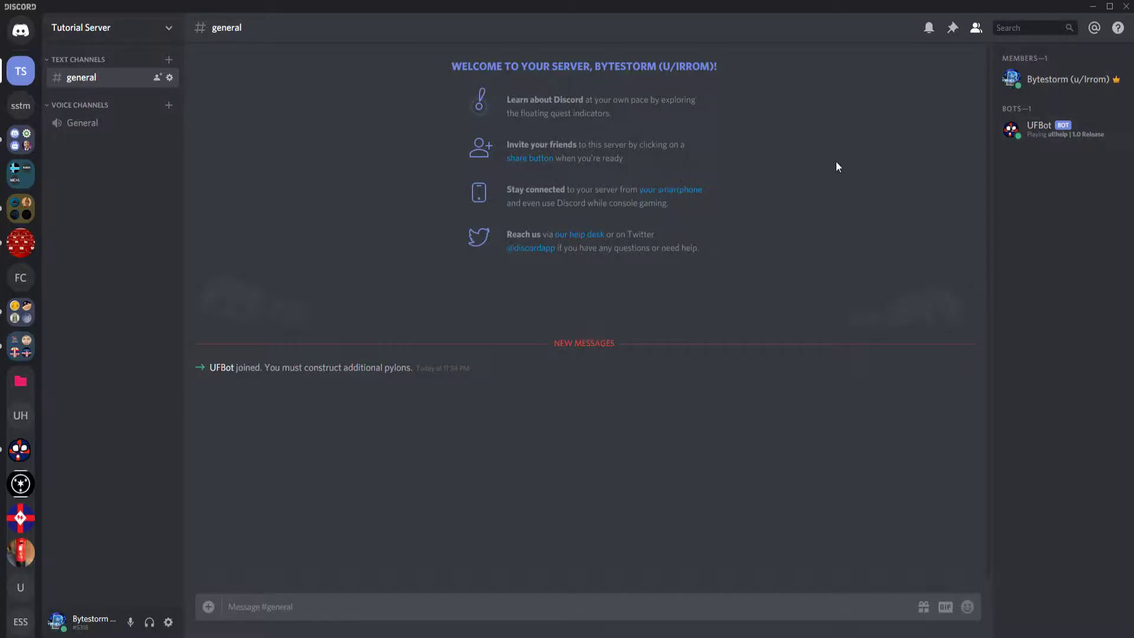
Open Tutorial Server's role settings, pick up and reposition UFBot directly below Staff, and save the role order
left_click(138, 35)
left_click(121, 108)
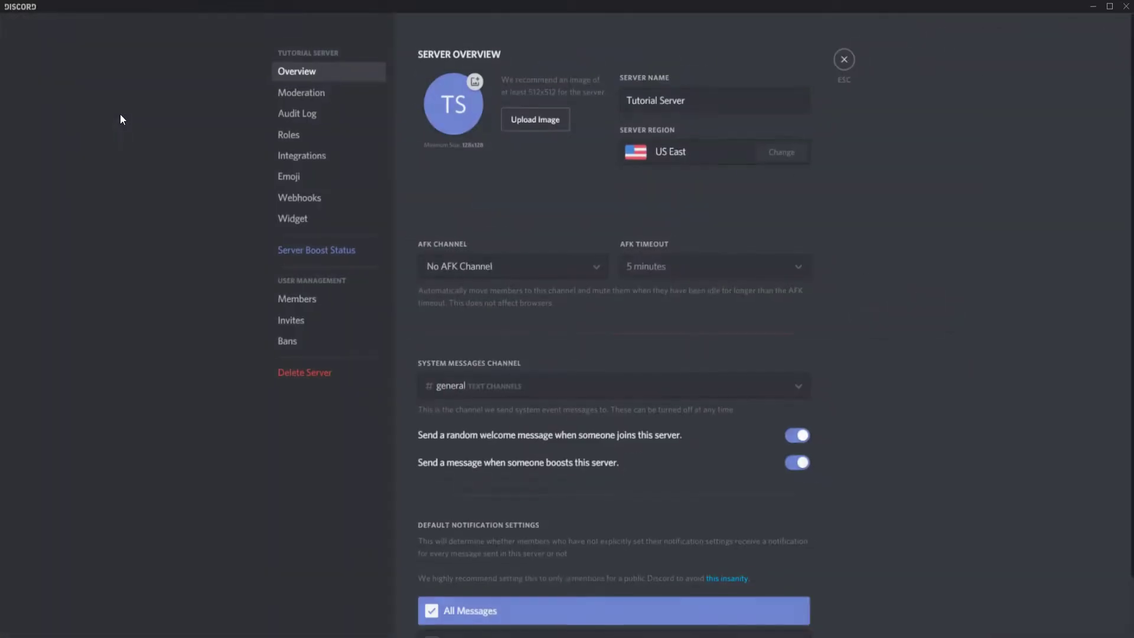
left_click(319, 135)
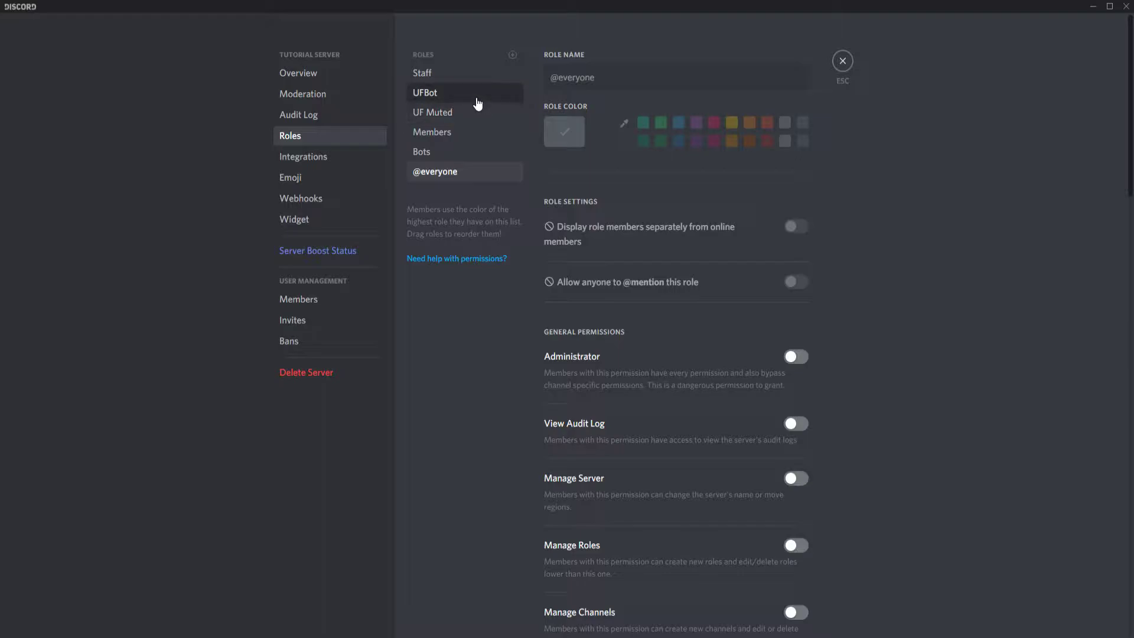
mouse_move(478, 104)
left_mouse_down()
mouse_move(476, 71)
mouse_move(496, 91)
left_mouse_up()
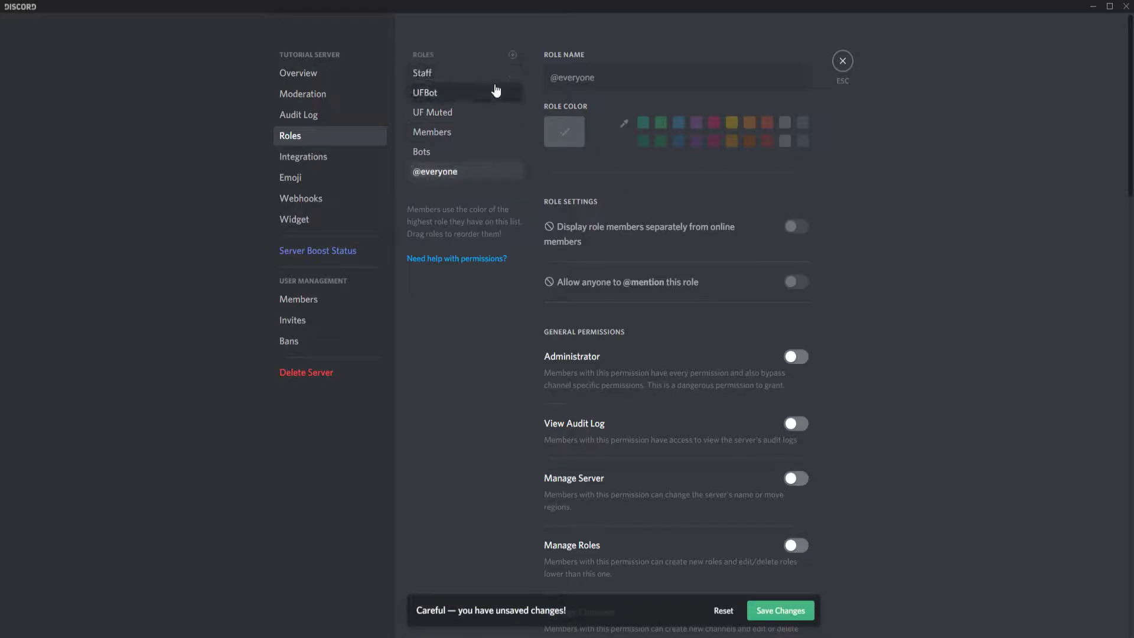
left_click(813, 609)
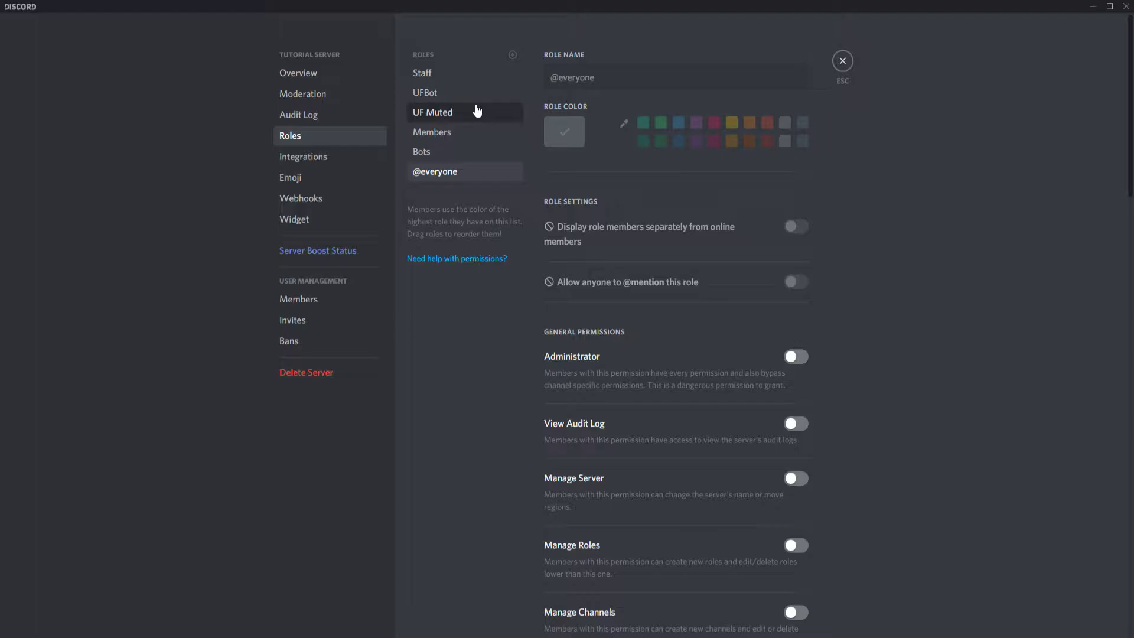
Set the role colours to red for Bots, green for Members and yellow for Staff, and save the changes
left_click(482, 150)
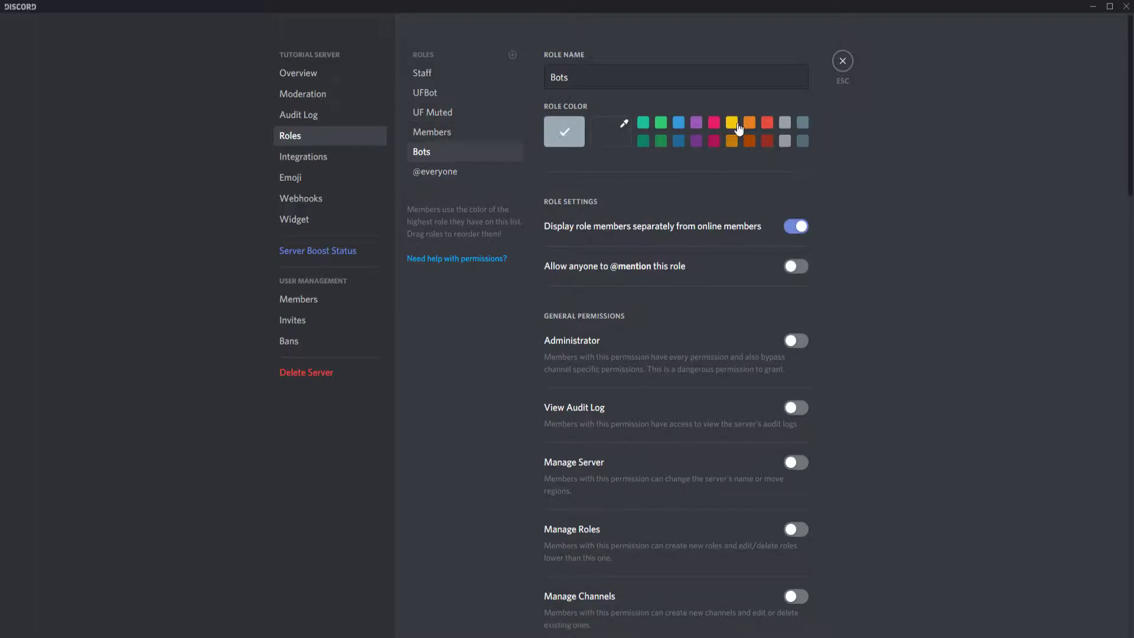
left_click(770, 125)
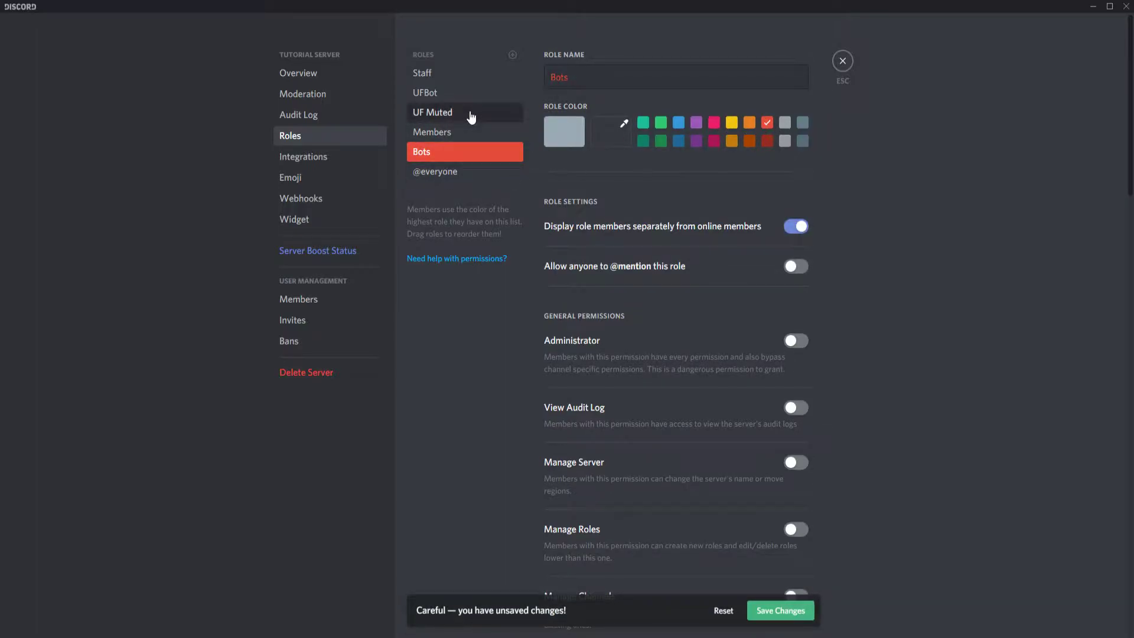
left_click(466, 133)
left_click(661, 123)
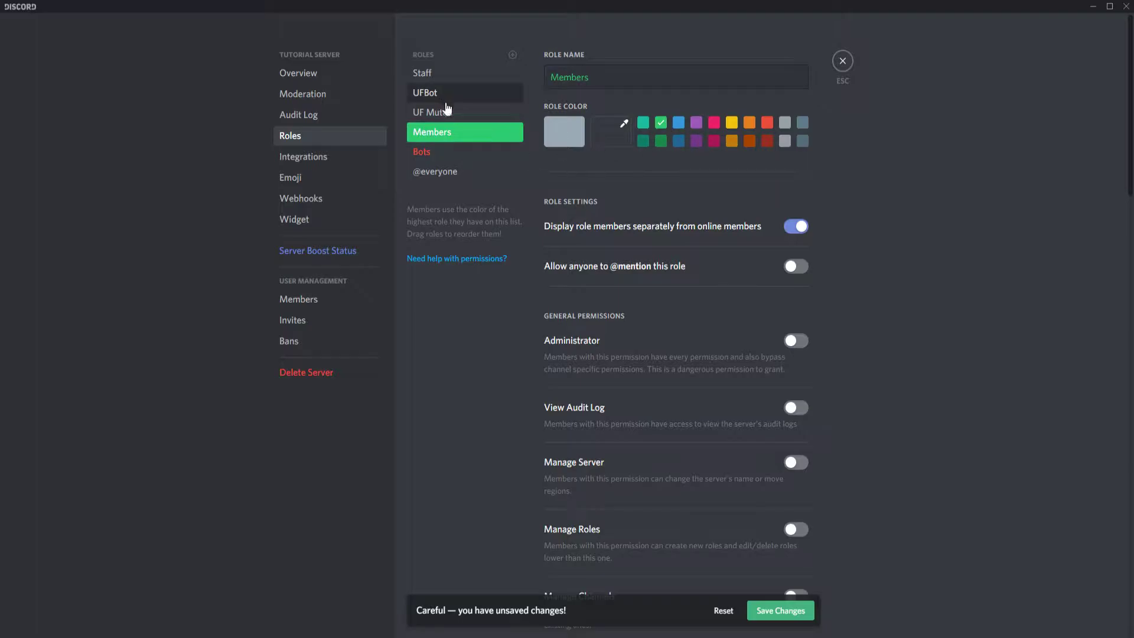
left_click(454, 94)
left_click(483, 80)
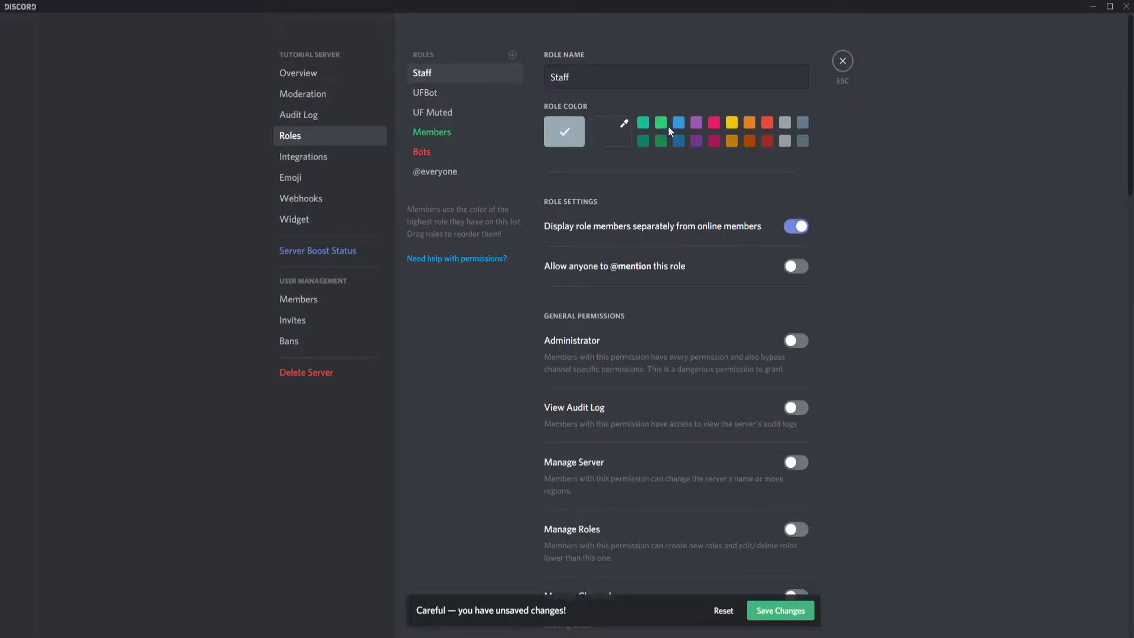
left_click(731, 122)
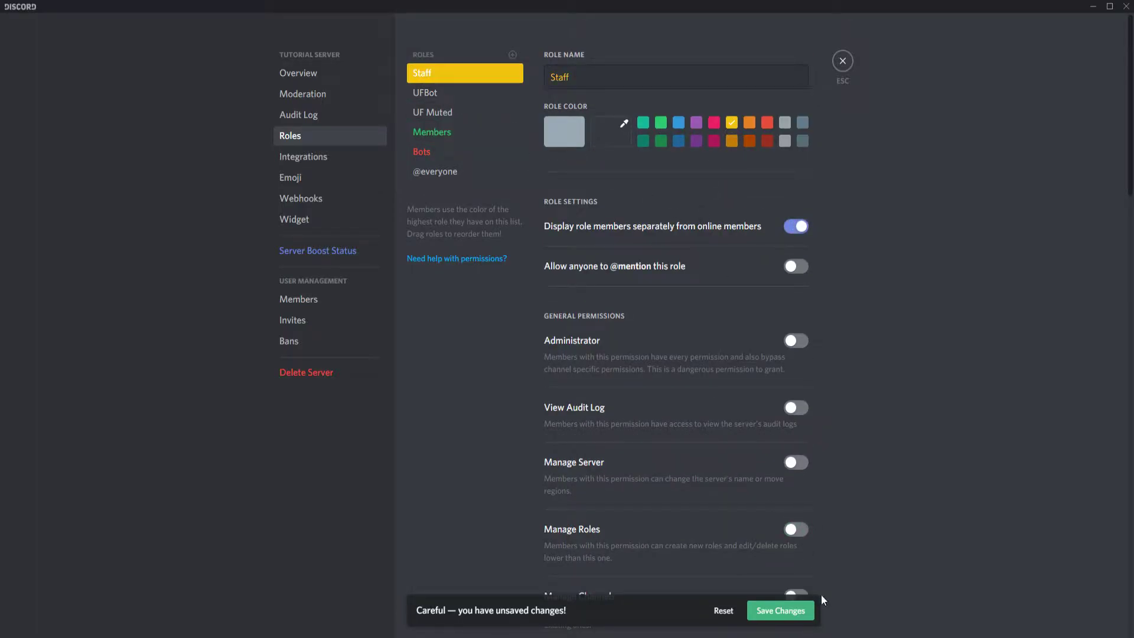
left_click(797, 619)
View the UF Muted role, try UFBot in another position in the hierarchy, save and leave the settings
left_click(490, 113)
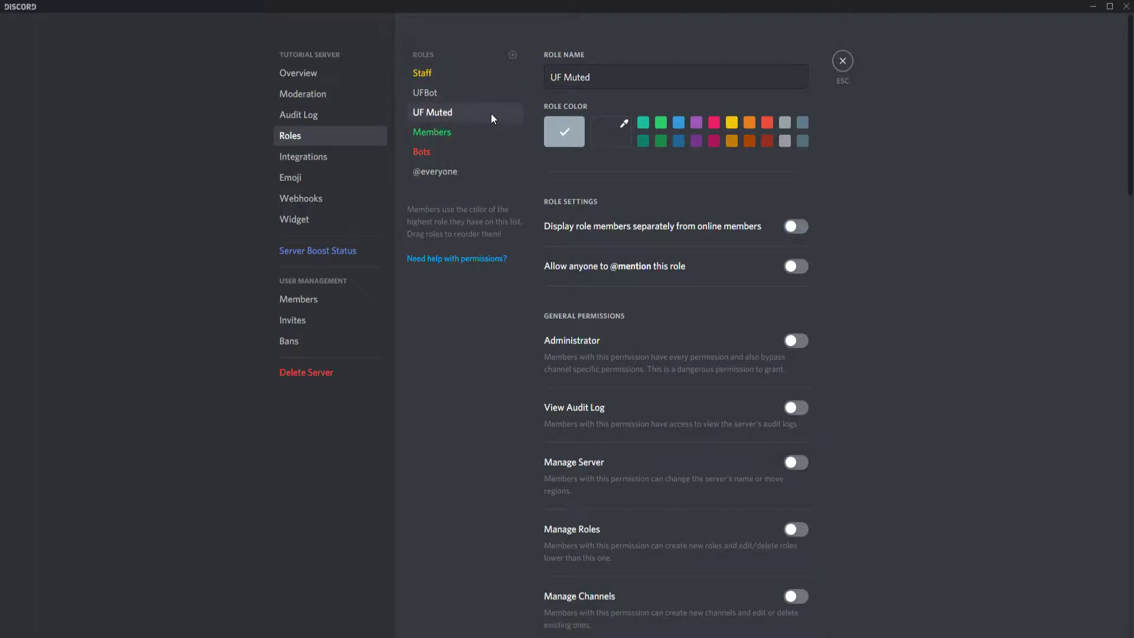
left_click_drag(478, 96, 450, 118)
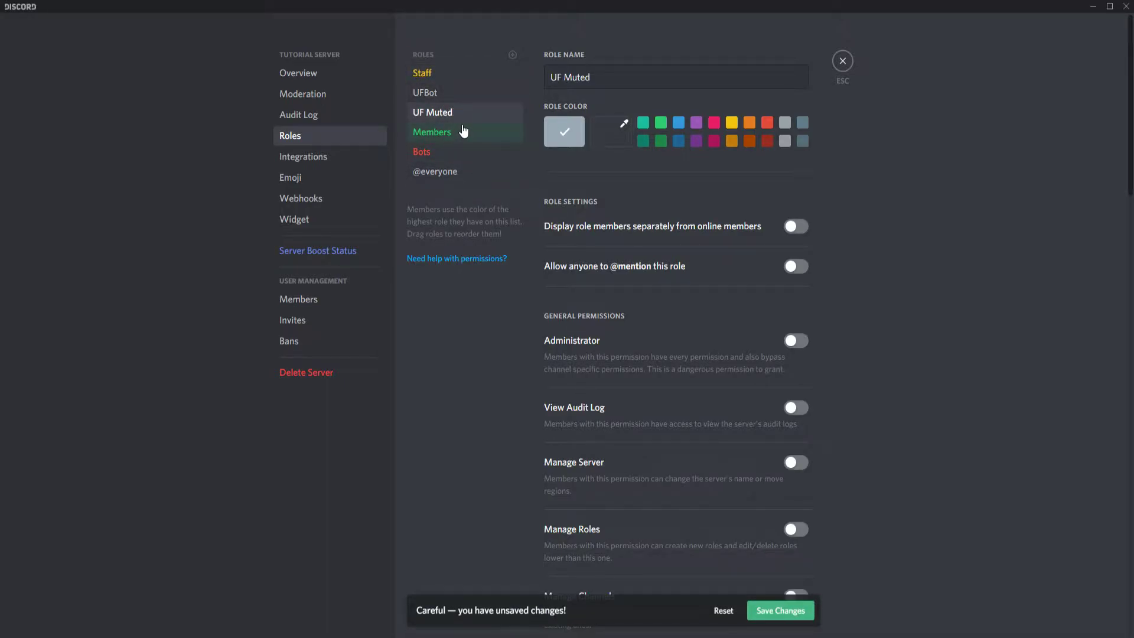
left_click(797, 610)
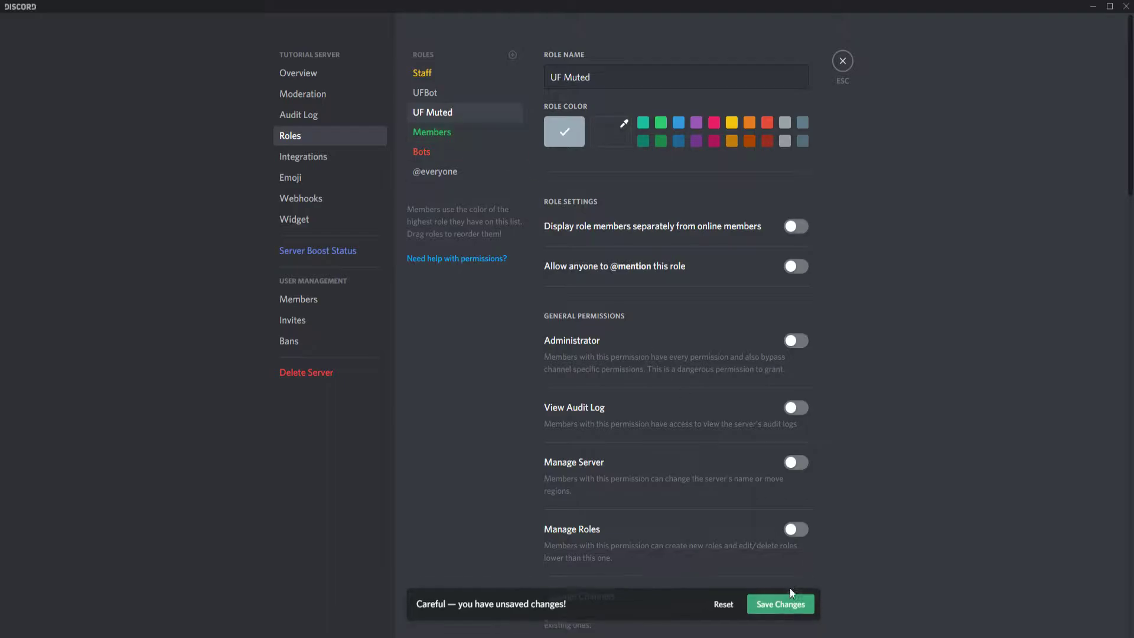
left_click(845, 61)
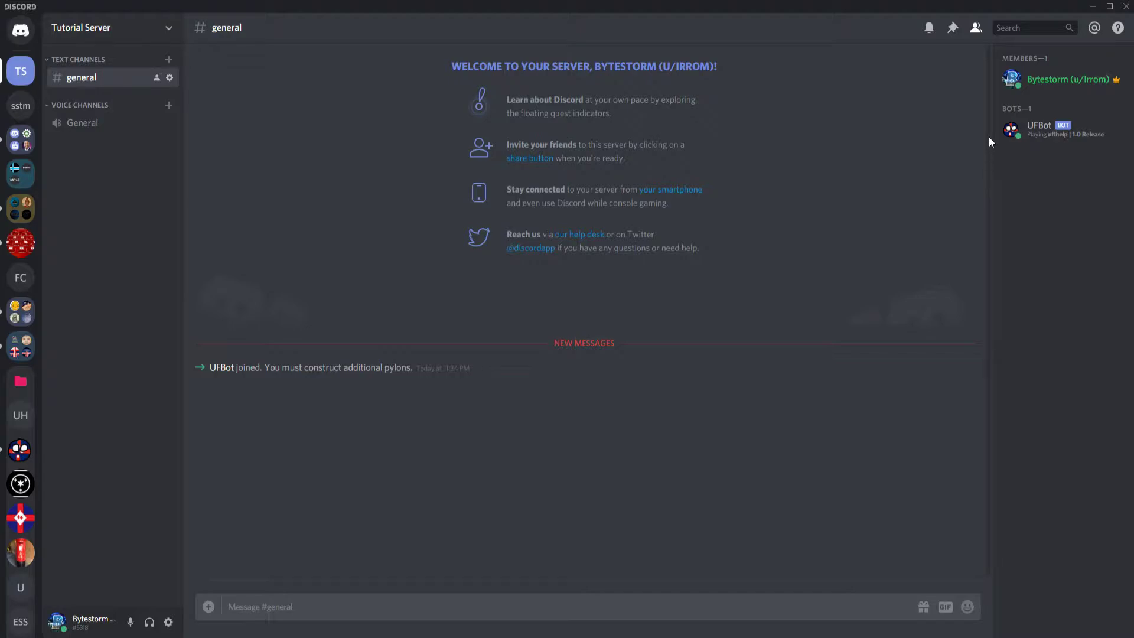
Inspect the UF Muted, UFBot and Members roles in Tutorial Server's role settings
left_click(119, 23)
left_click(114, 107)
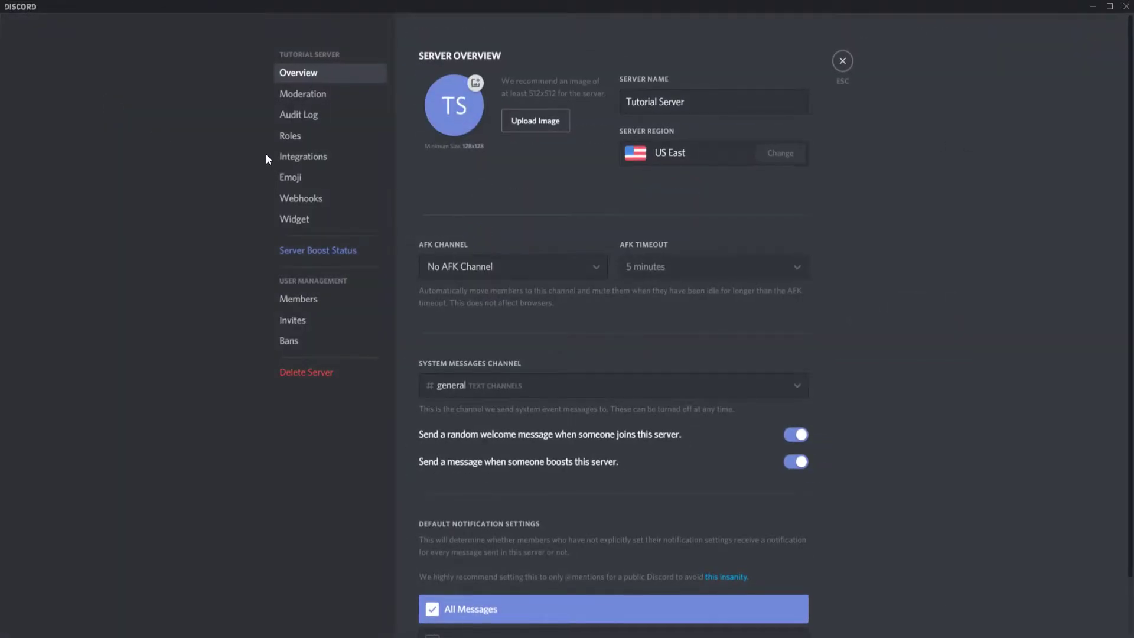
left_click(295, 136)
left_click(461, 113)
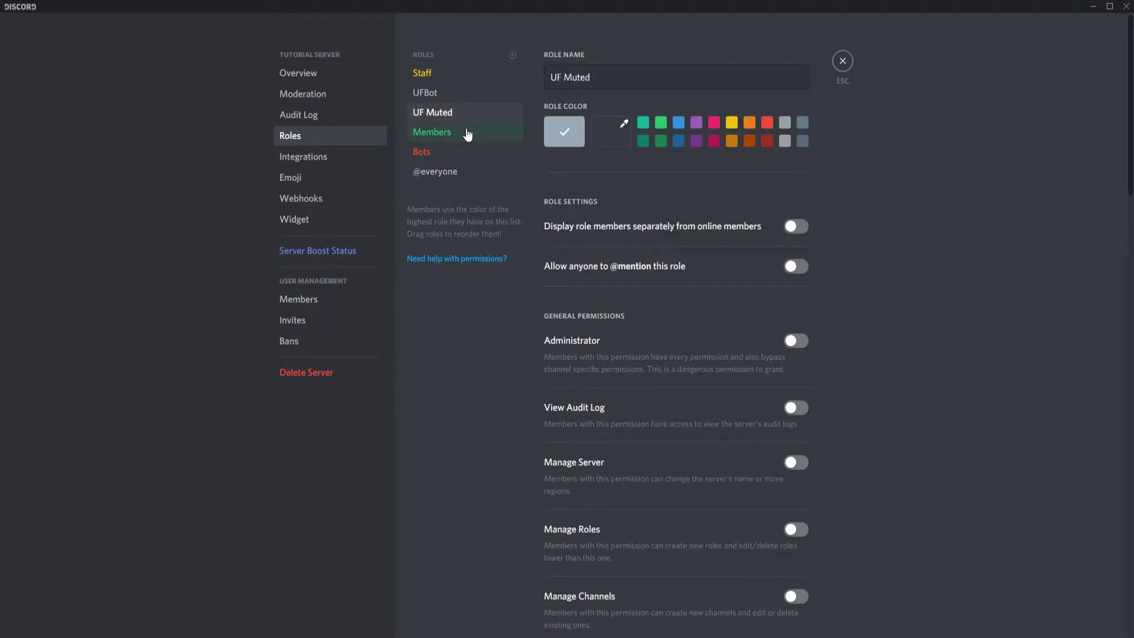
left_click(464, 95)
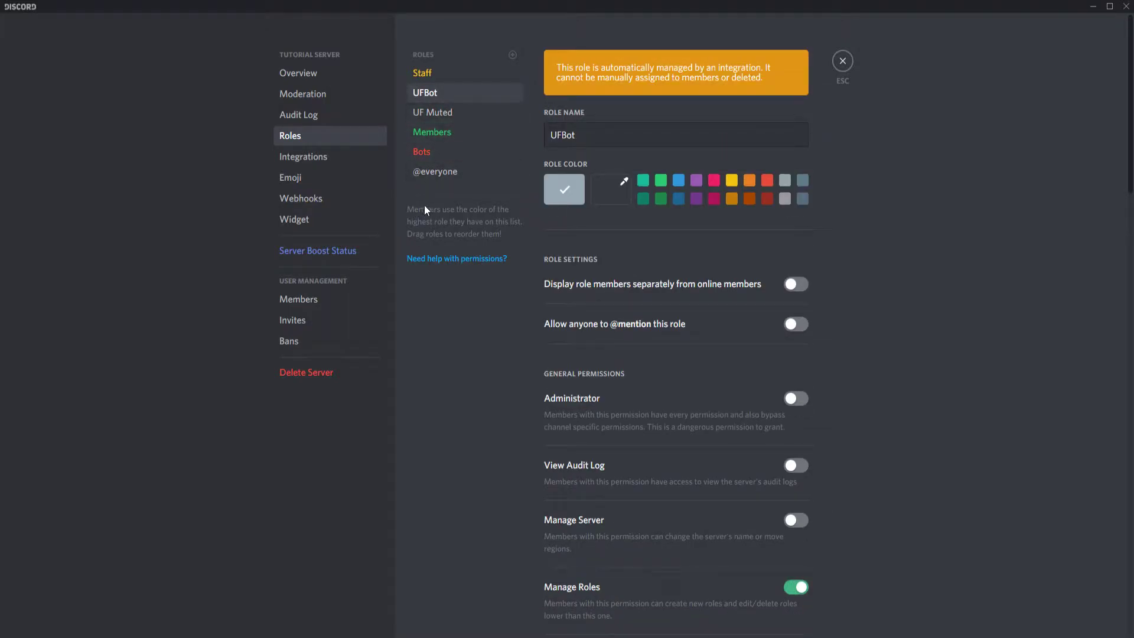
left_click(450, 133)
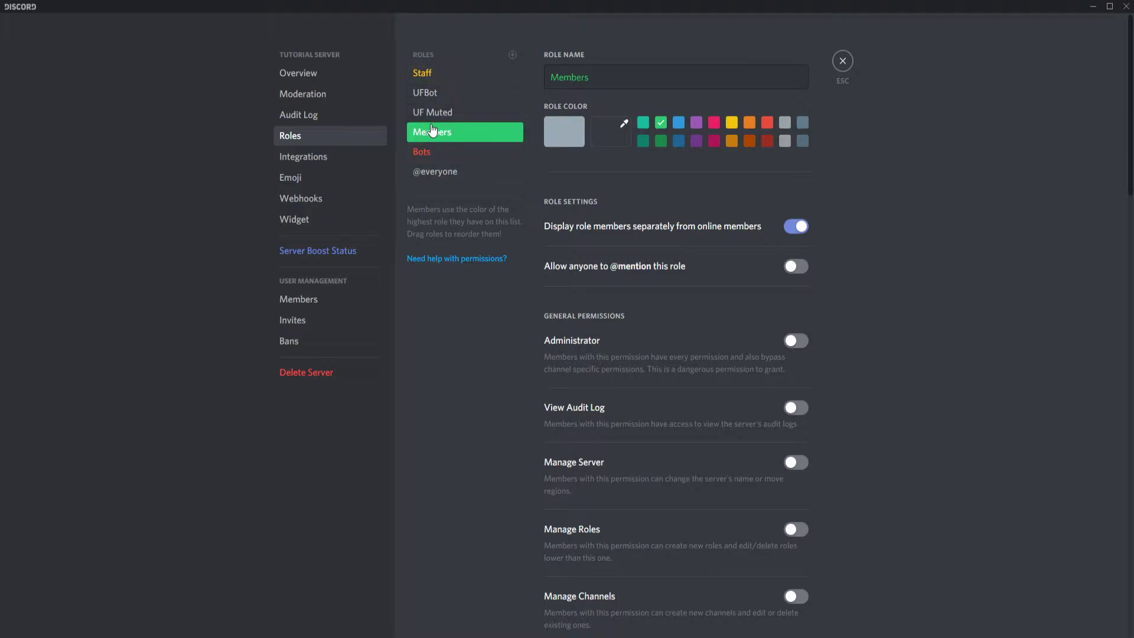
Move UF Muted below Members to compare both roles' permissions, and return it directly above Members
left_click_drag(431, 130, 458, 144)
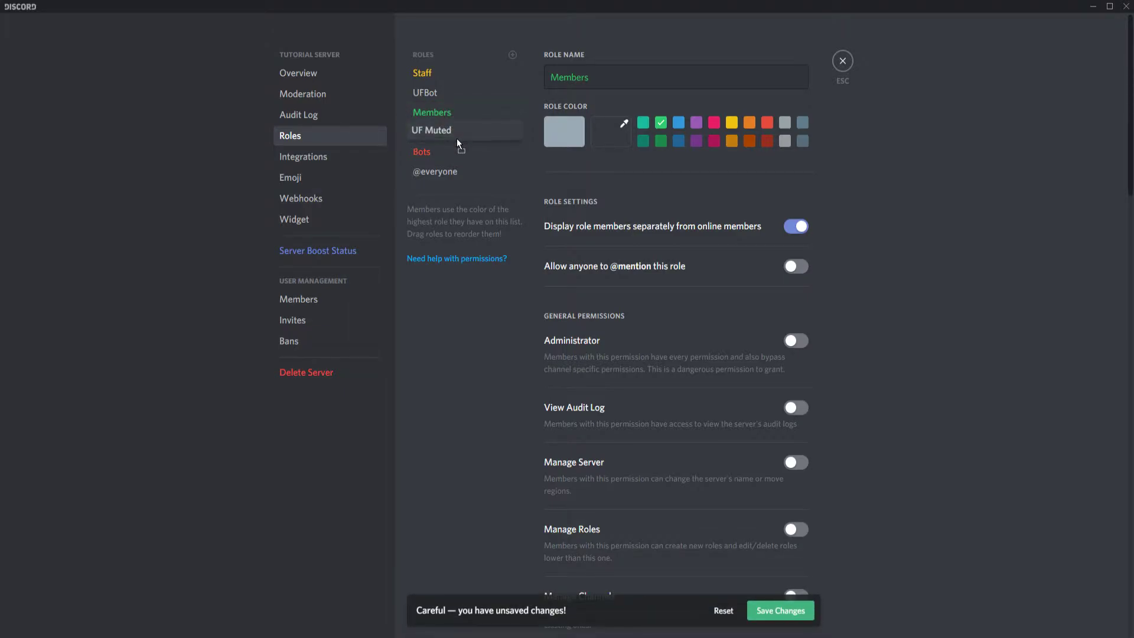
left_click(502, 132)
scroll(664, 388, "down", 8)
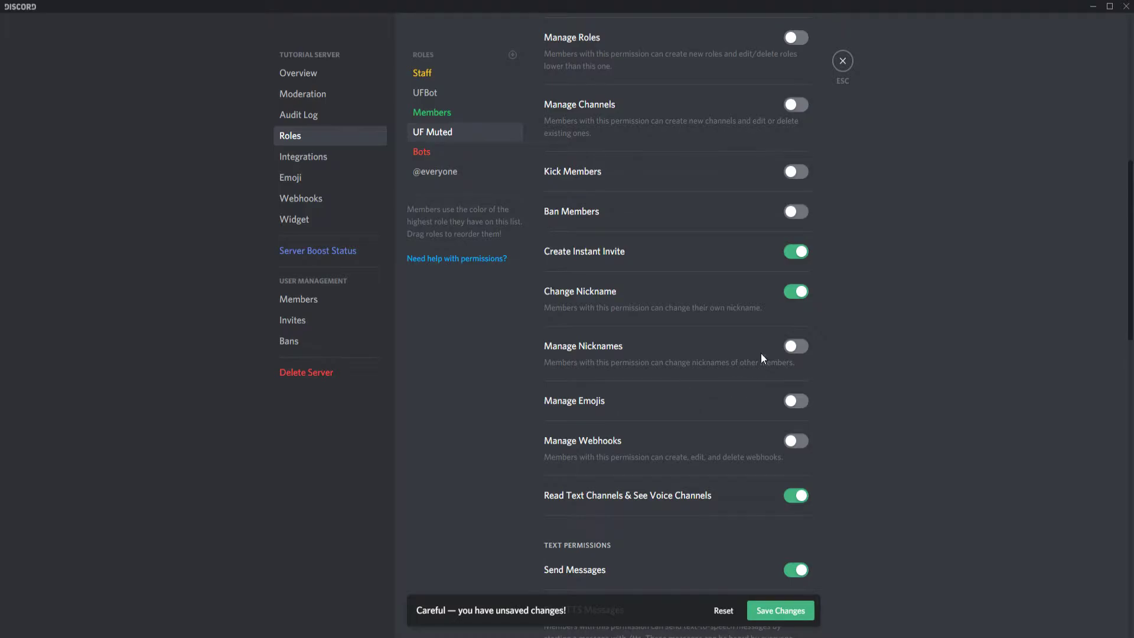
scroll(767, 414, "down", 2)
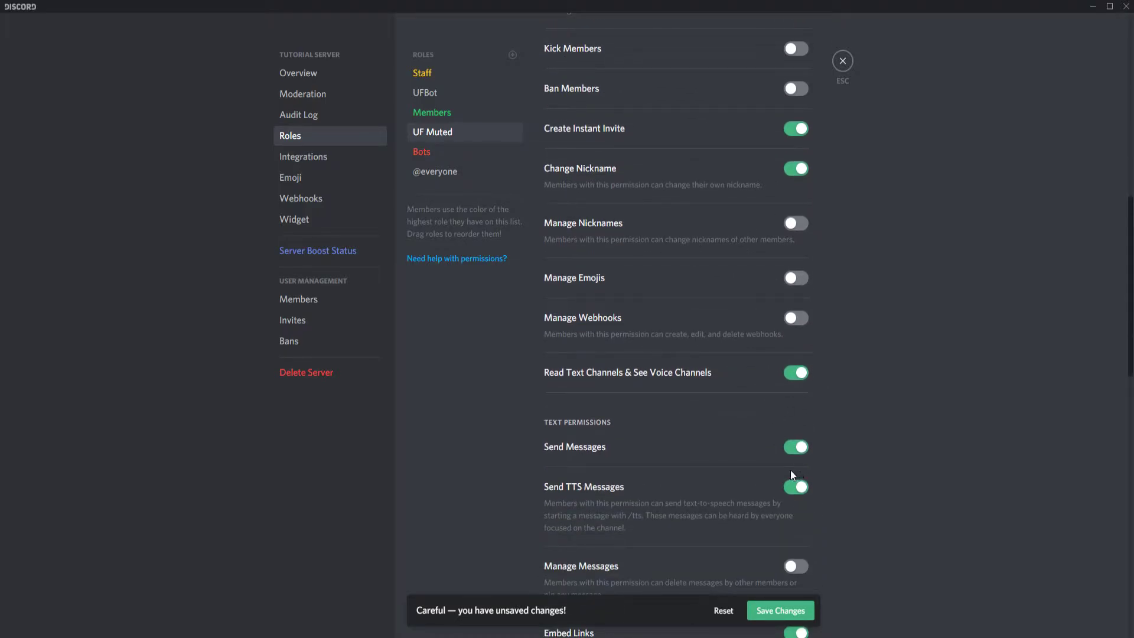
left_click(419, 113)
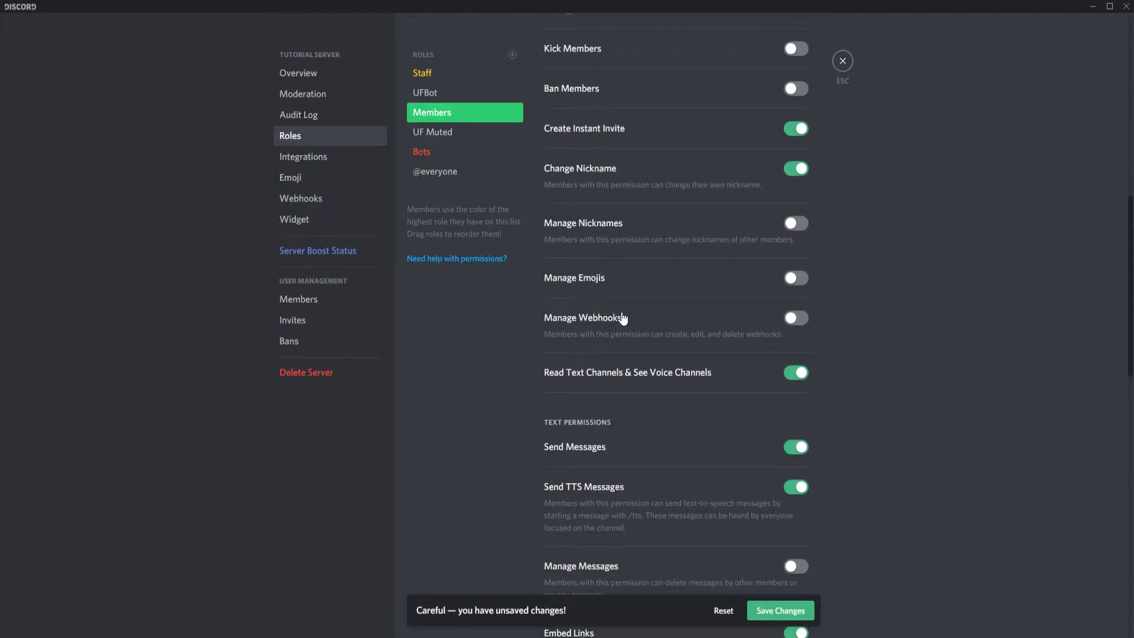
scroll(673, 313, "down", 2)
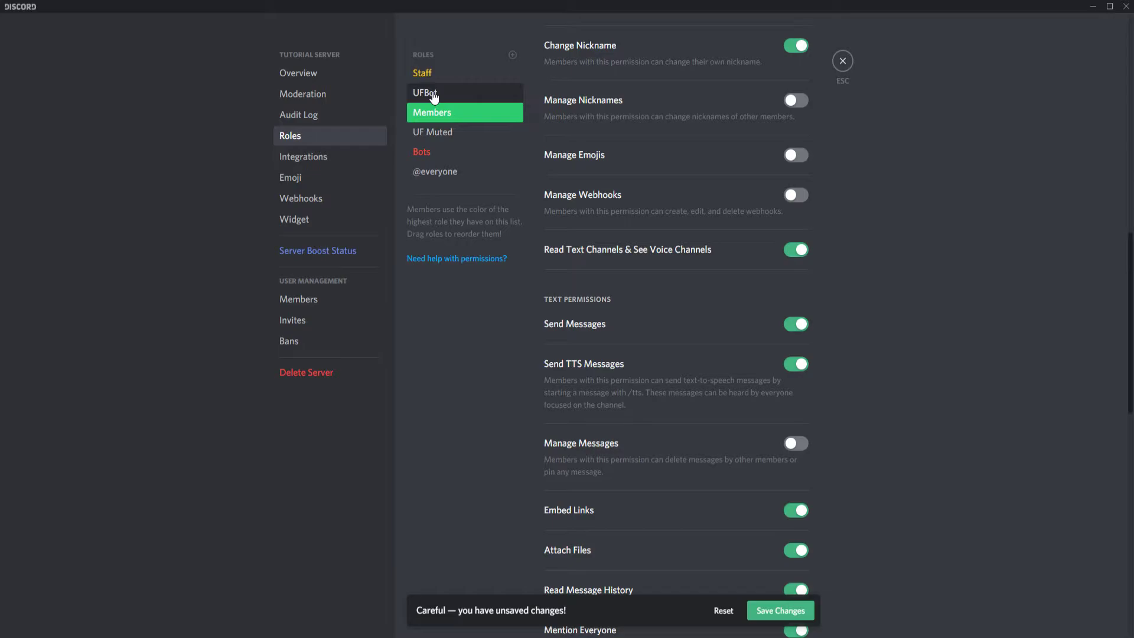
left_click_drag(449, 138, 448, 114)
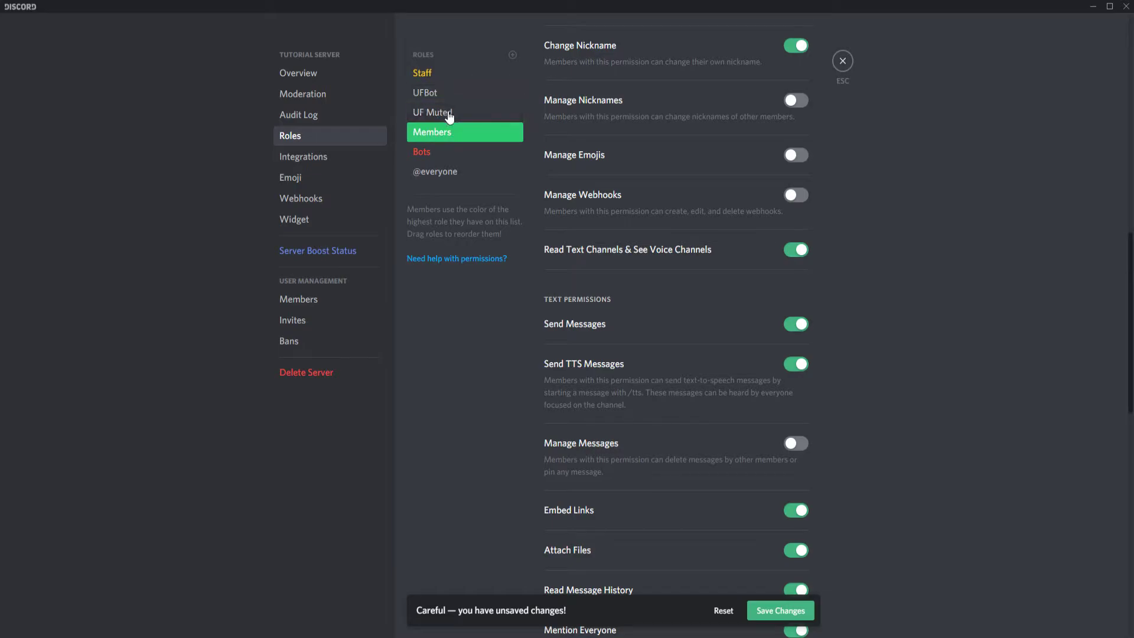
Save the role order with UF Muted directly above Members and Bots below it, and leave the server settings
left_click(763, 612)
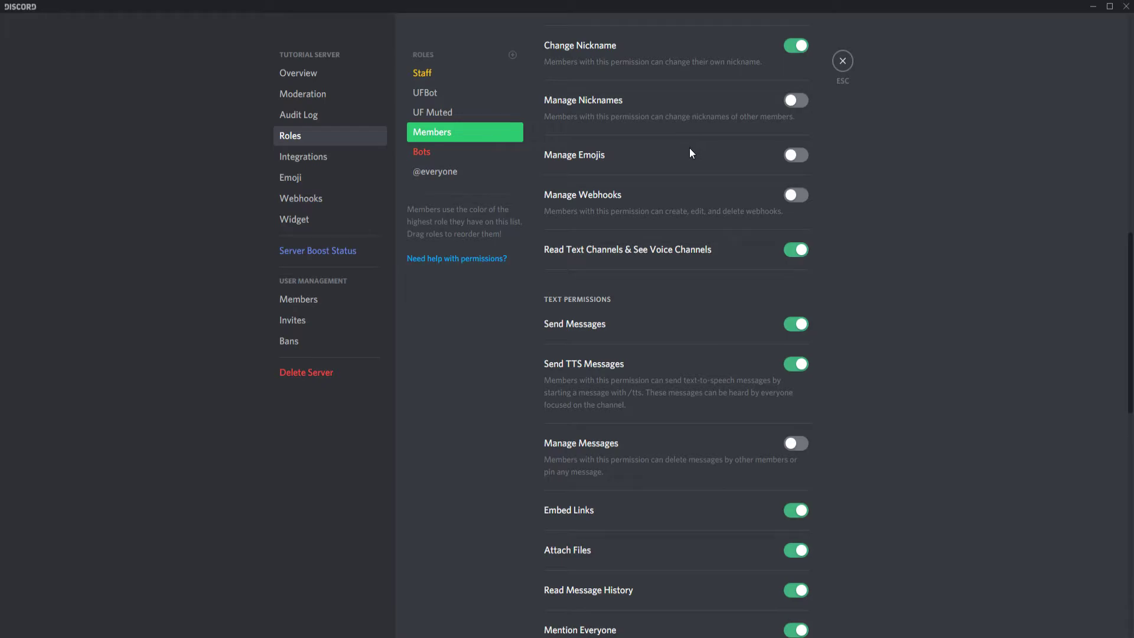
scroll(689, 148, "up", 2)
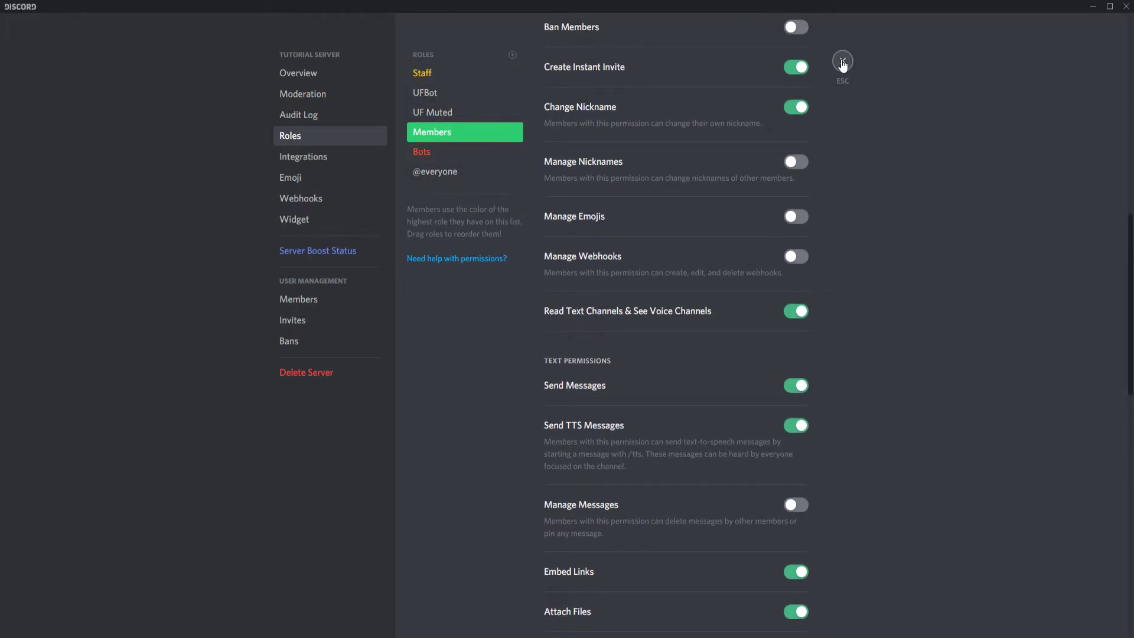
mouse_move(462, 155)
left_mouse_down()
mouse_move(476, 119)
mouse_move(468, 152)
left_mouse_up()
left_click(788, 616)
left_click(848, 66)
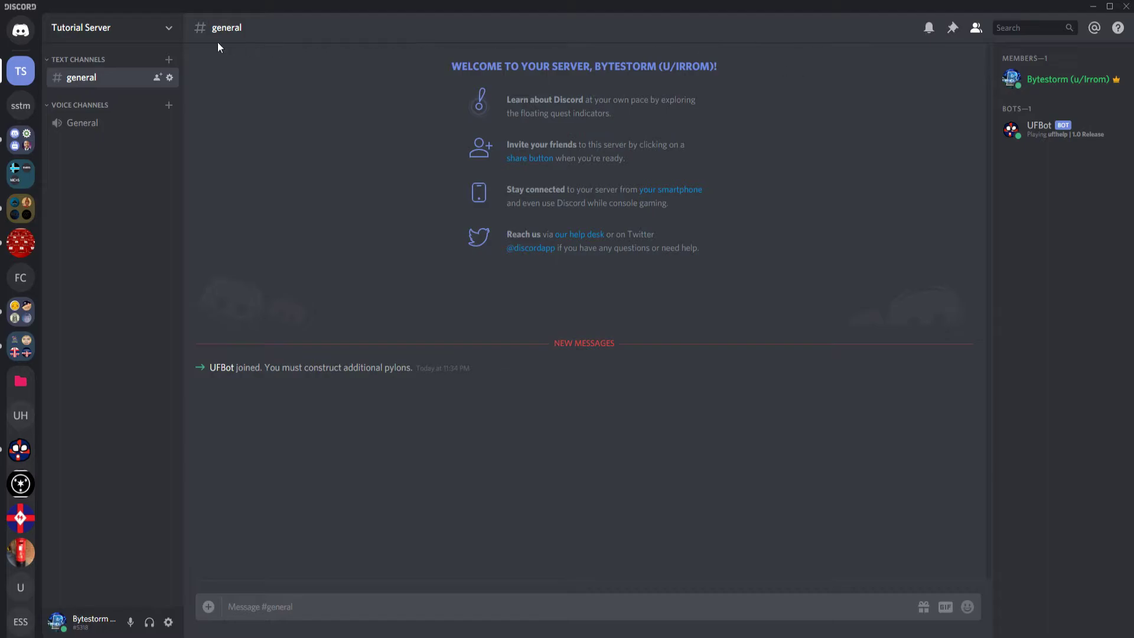
Reopen Tutorial Server's role settings and inspect the UFBot, Members and UF Muted roles
left_click(142, 30)
left_click(121, 105)
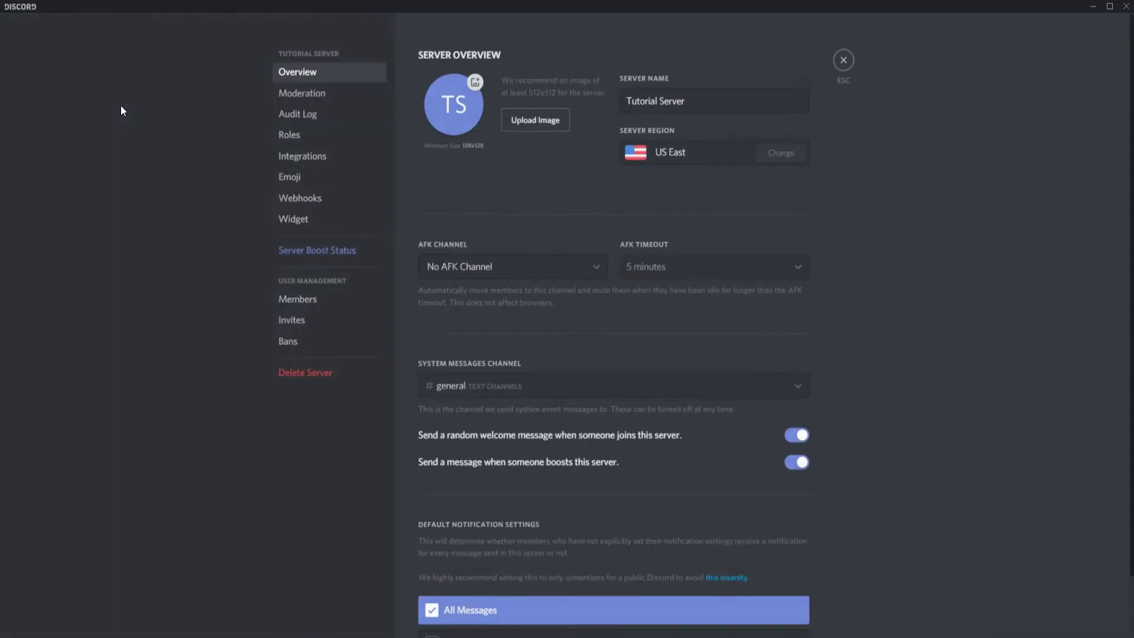
left_click(300, 142)
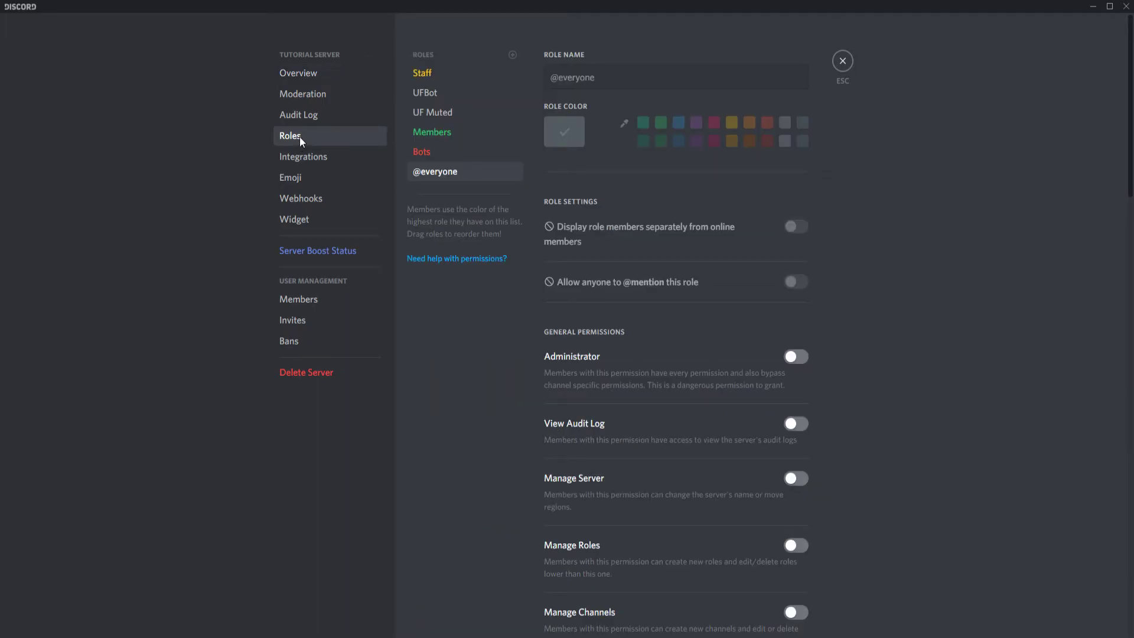
left_click(466, 97)
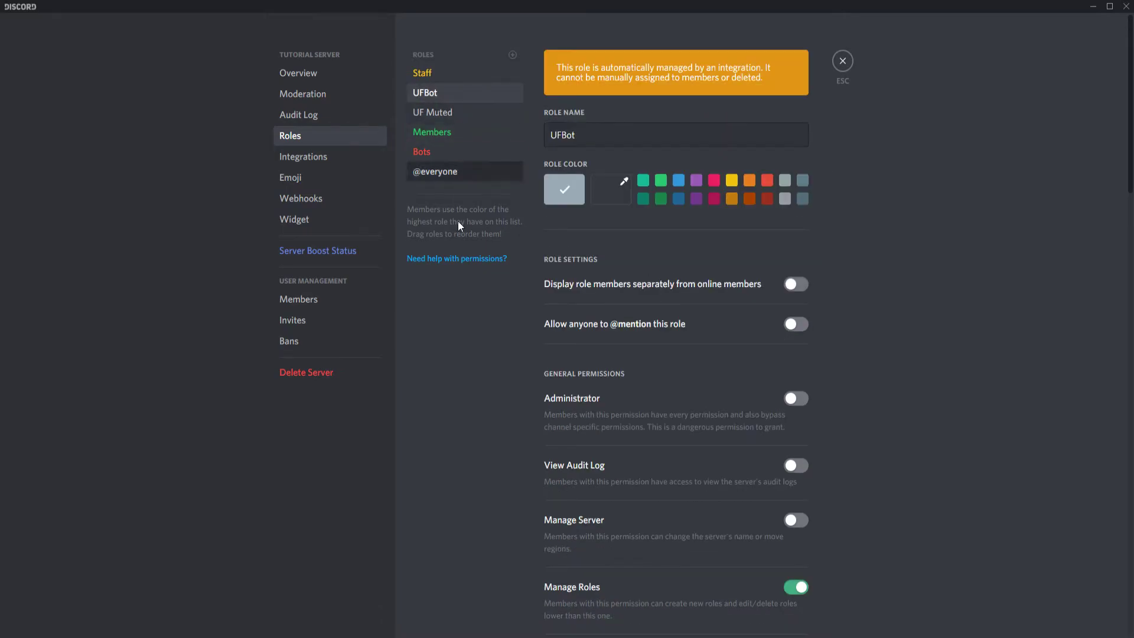
left_click(471, 134)
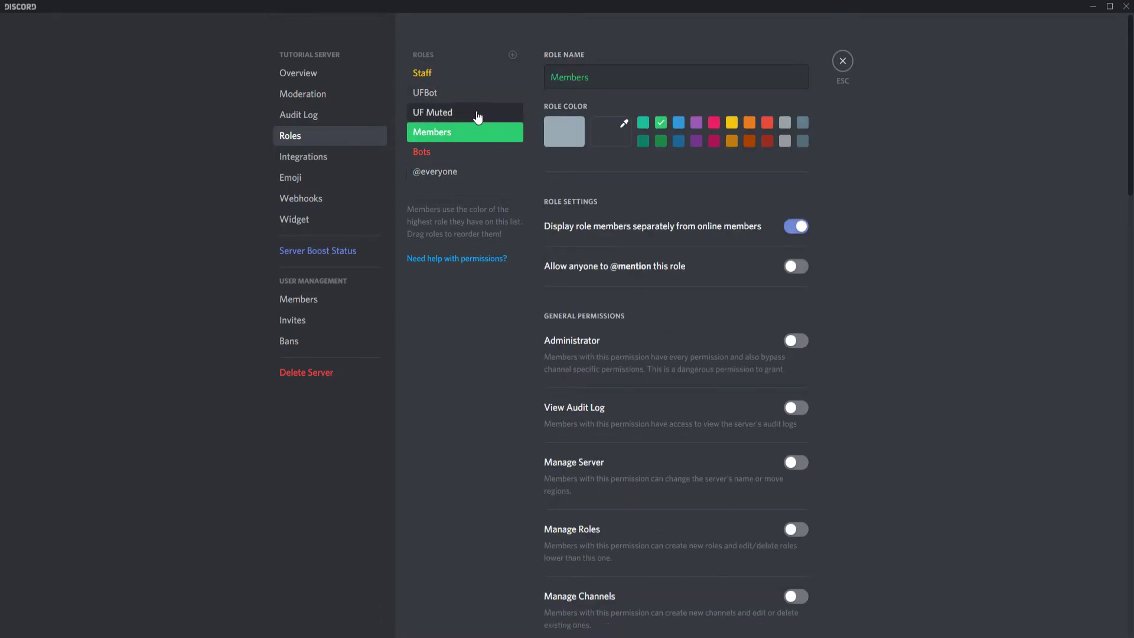
left_click(478, 116)
left_click(466, 133)
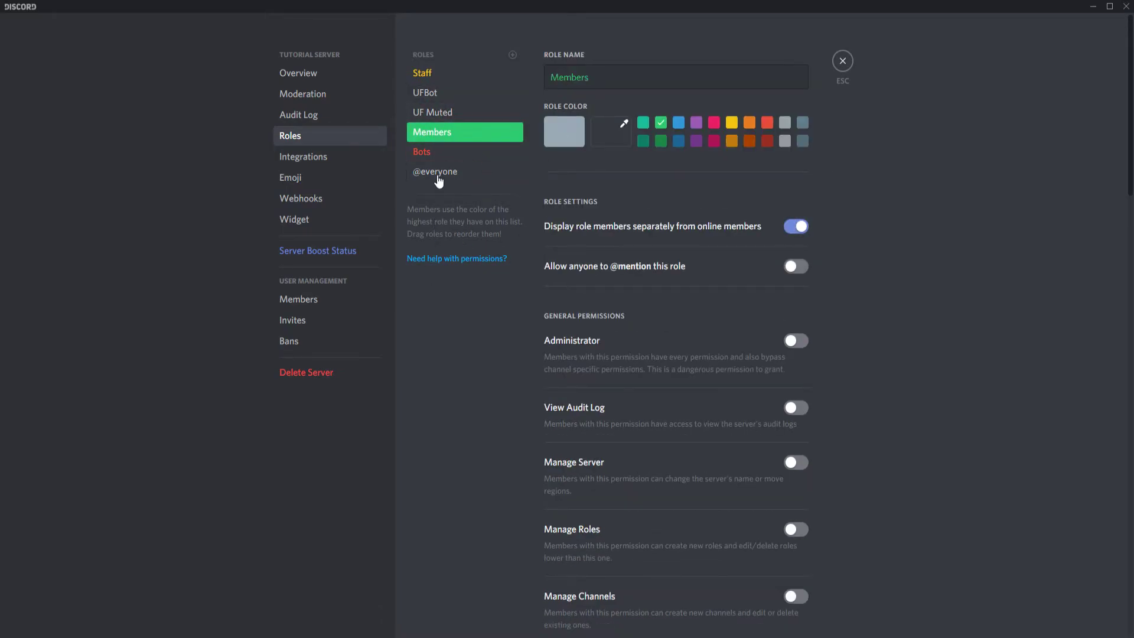
left_click(440, 153)
mouse_move(440, 157)
left_mouse_down()
mouse_move(447, 112)
mouse_move(450, 164)
left_mouse_up()
left_click(451, 93)
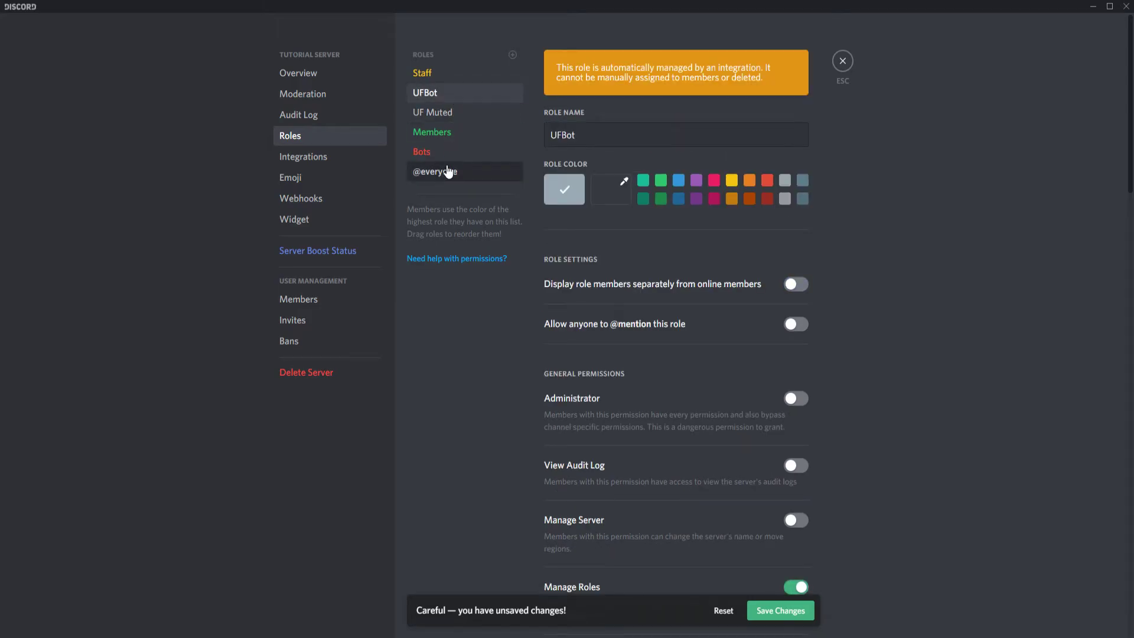
left_click(843, 61)
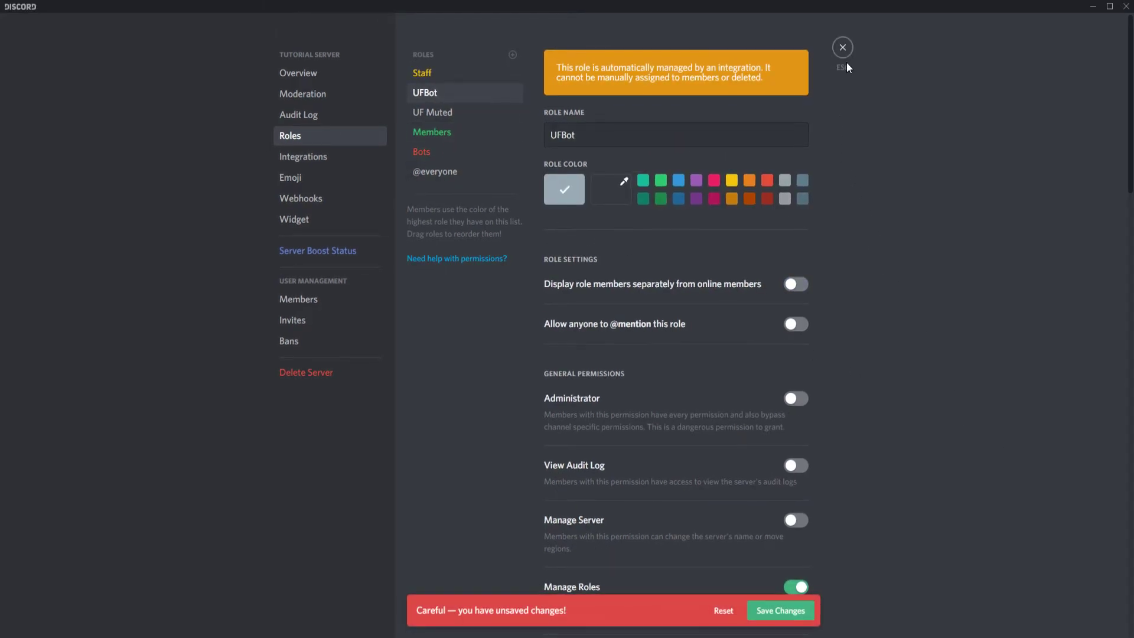
left_click(774, 612)
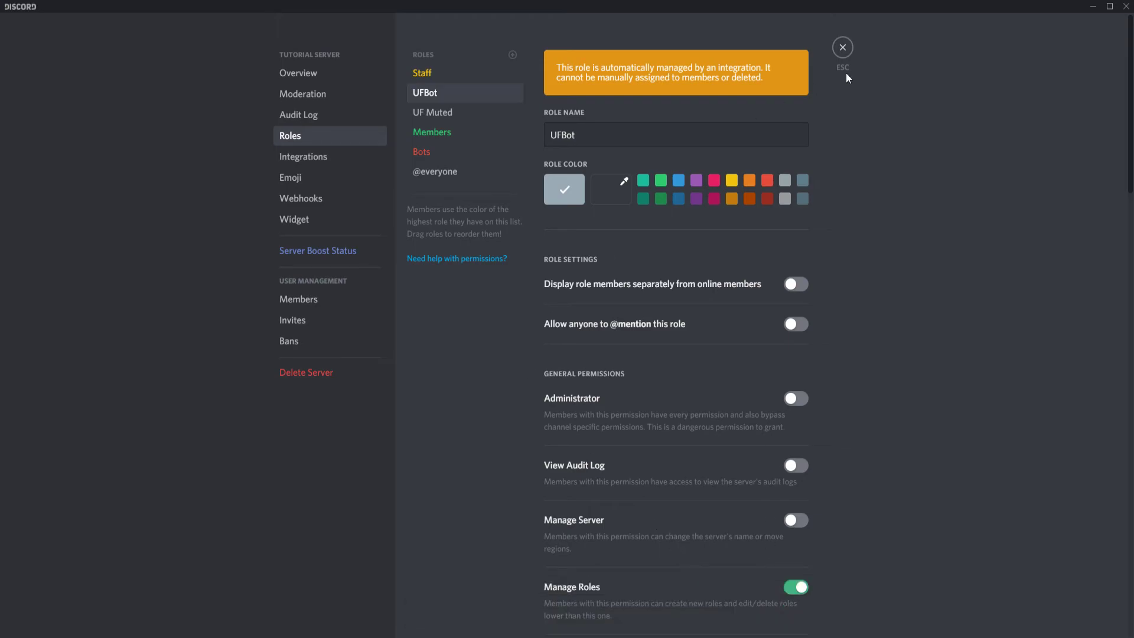
left_click(842, 57)
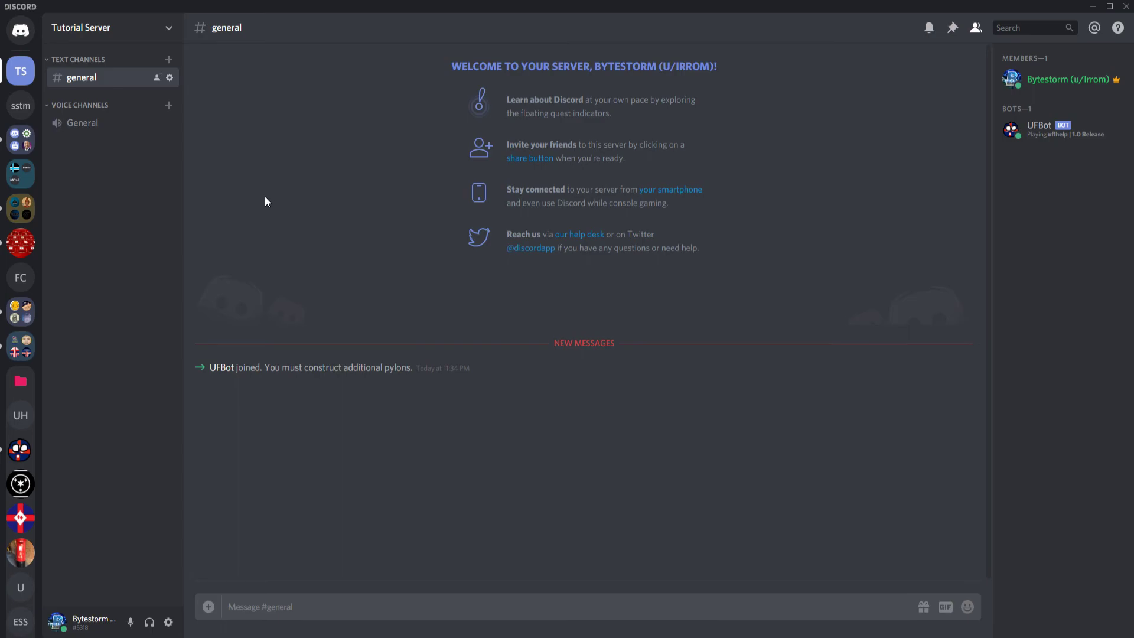
Open the settings of Tutorial Server again
left_click(99, 27)
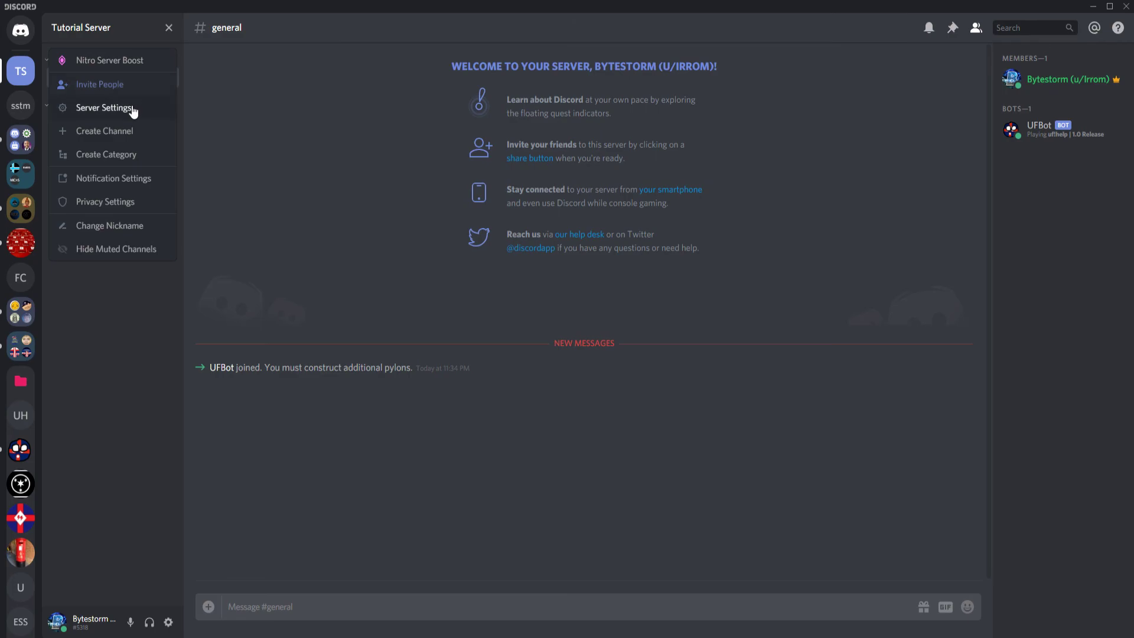